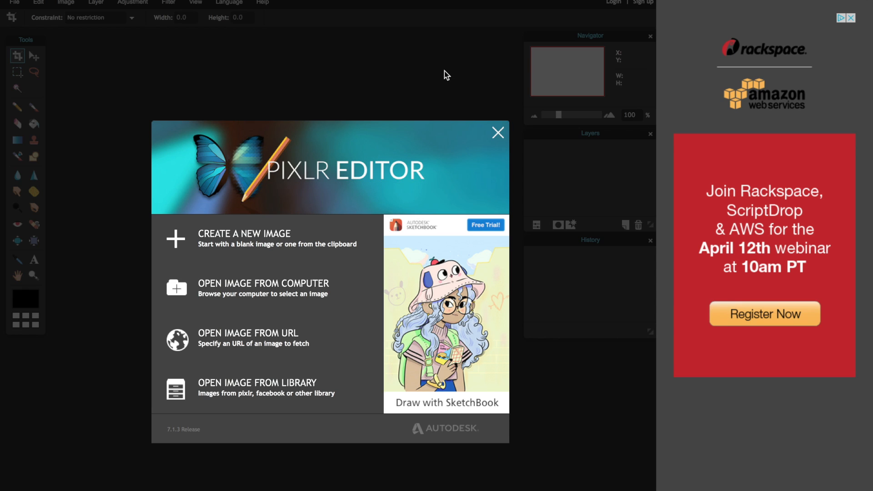
Close the start screen and open the right-arrow-blue-png-2-2 image from the Downloads folder
{"action": "left_click", "coordinate": [446, 74]}
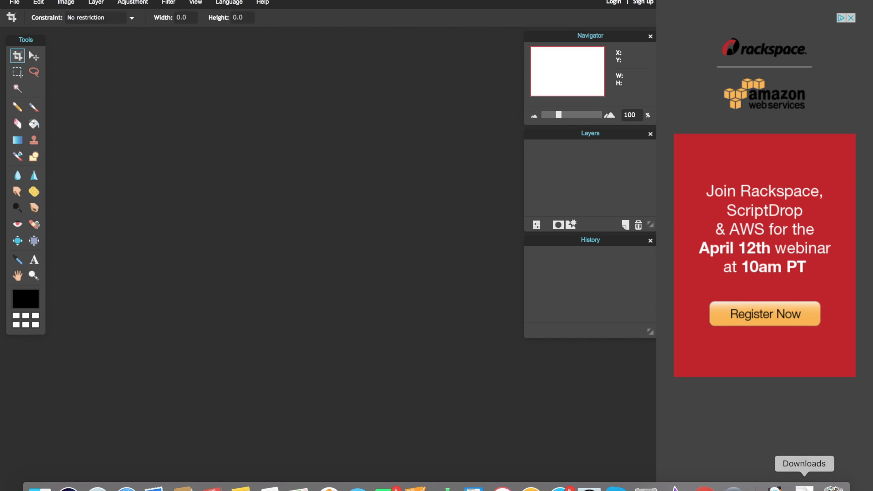
{"action": "left_click", "coordinate": [805, 486]}
{"action": "left_click", "coordinate": [145, 124]}
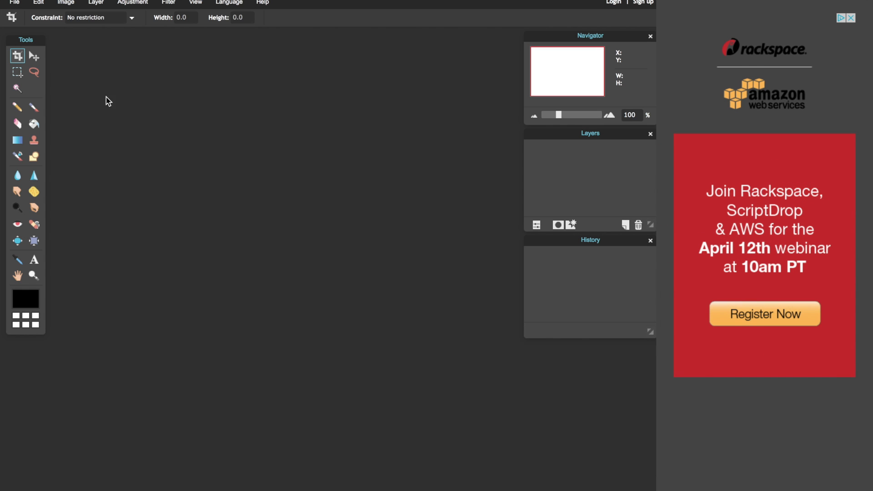
{"action": "left_click", "coordinate": [13, 3]}
{"action": "left_click", "coordinate": [28, 26]}
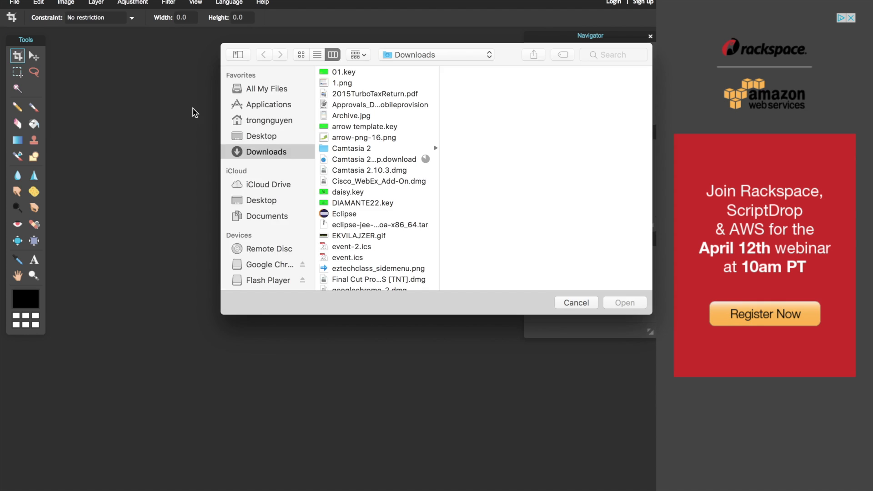
{"action": "key", "text": "Down"}
{"action": "key", "text": "Down"}
{"action": "key", "text": "Down"}
{"action": "key", "text": "Return"}
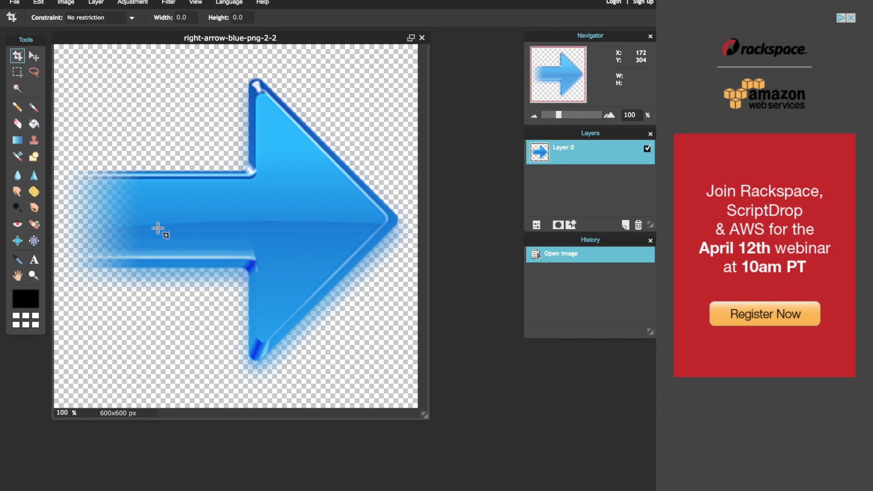
Add the text "EZ TECH CLASS" across the shaft of the blue arrow
{"action": "left_click", "coordinate": [35, 259]}
{"action": "left_click", "coordinate": [102, 217]}
{"action": "type", "text": "EZ TECH CLASS"}
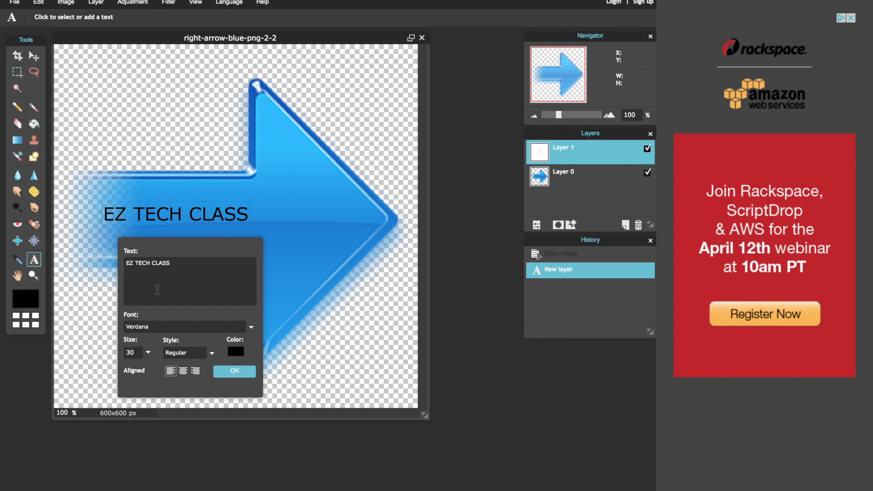
Set the arrow's text to size 51 with a white color and accept it
{"action": "left_click", "coordinate": [148, 354]}
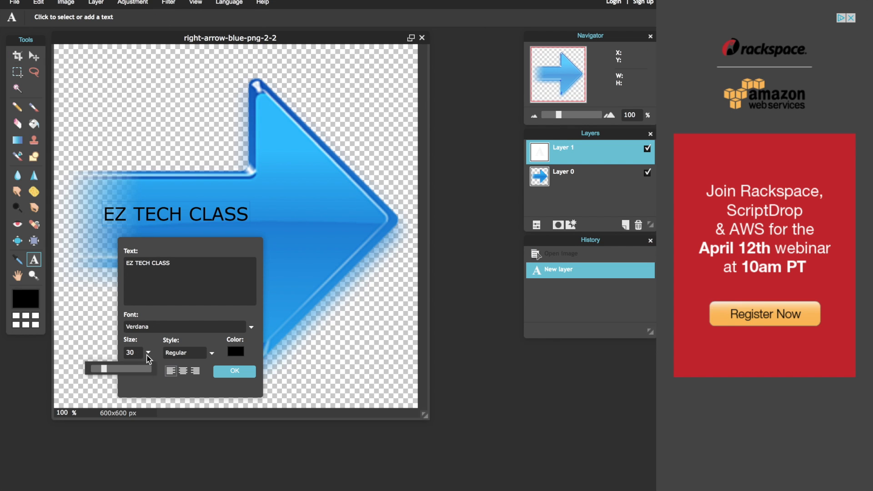
{"action": "left_click", "coordinate": [113, 368]}
{"action": "left_click", "coordinate": [240, 352]}
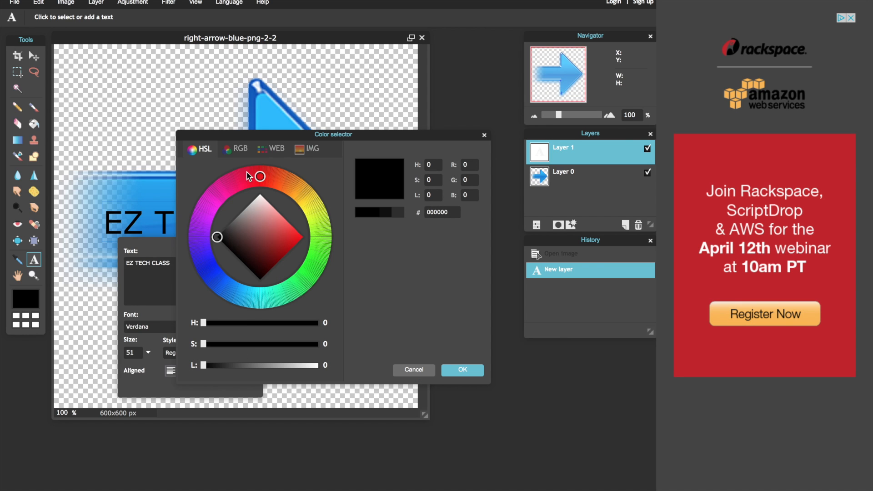
{"action": "left_click", "coordinate": [272, 148]}
{"action": "left_click", "coordinate": [209, 339]}
{"action": "left_click", "coordinate": [459, 370]}
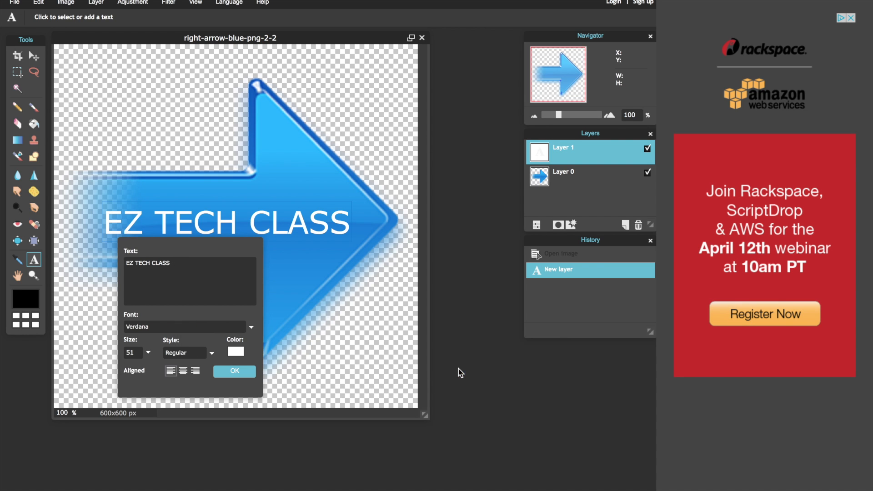
{"action": "left_click", "coordinate": [243, 372]}
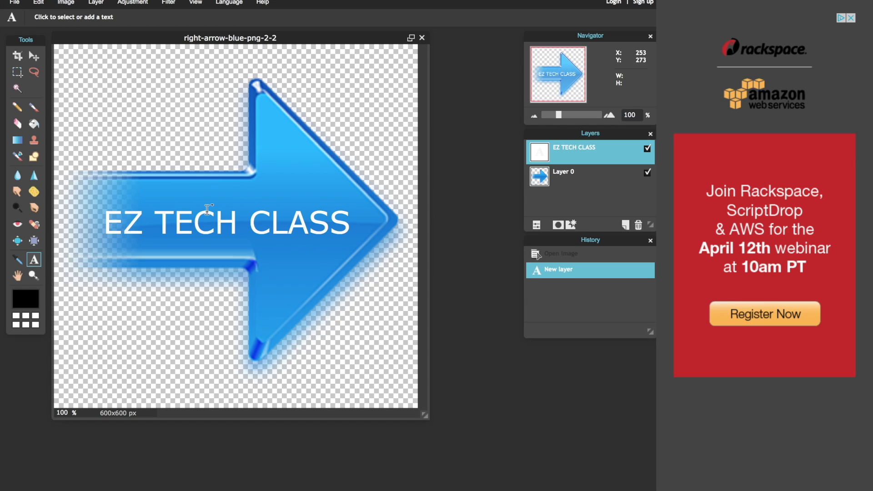
Nudge the EZ TECH CLASS text slightly up and left, and change its font to a heavier sans-serif
{"action": "left_click", "coordinate": [34, 55]}
{"action": "left_click_drag", "start_coordinate": [204, 222], "coordinate": [202, 218]}
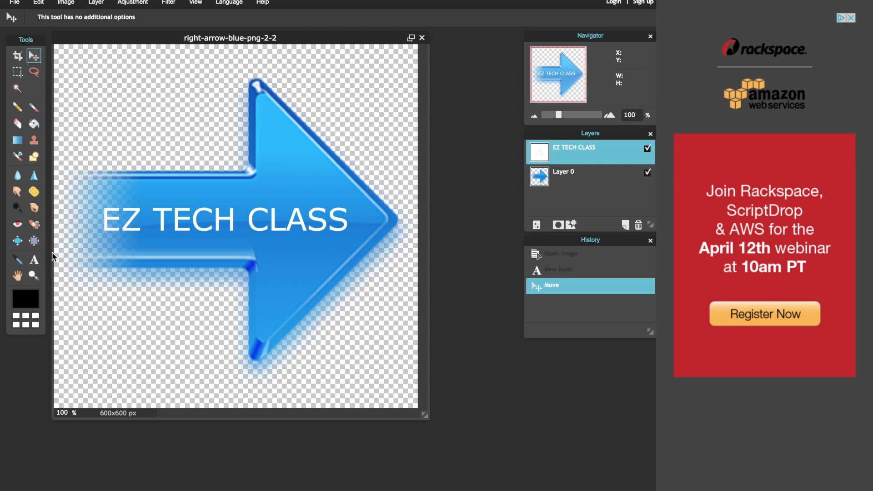
{"action": "left_click", "coordinate": [34, 259]}
{"action": "left_click", "coordinate": [99, 223]}
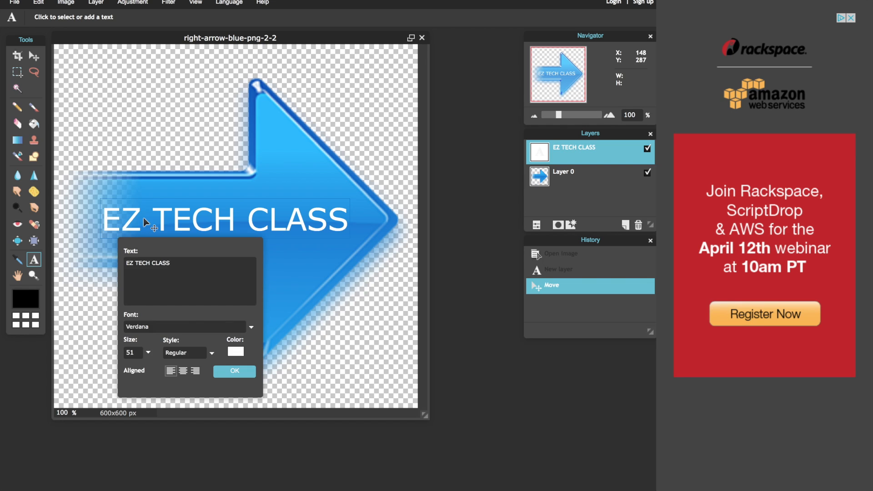
{"action": "left_click", "coordinate": [190, 354]}
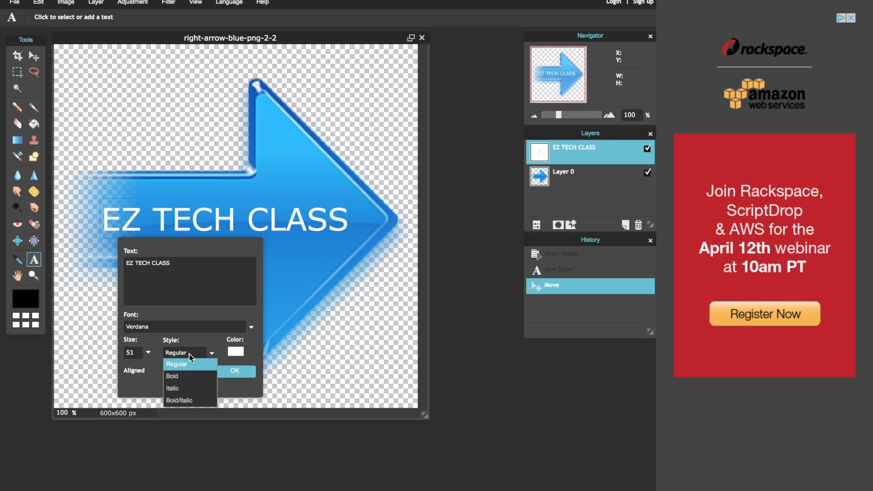
{"action": "left_click", "coordinate": [175, 328]}
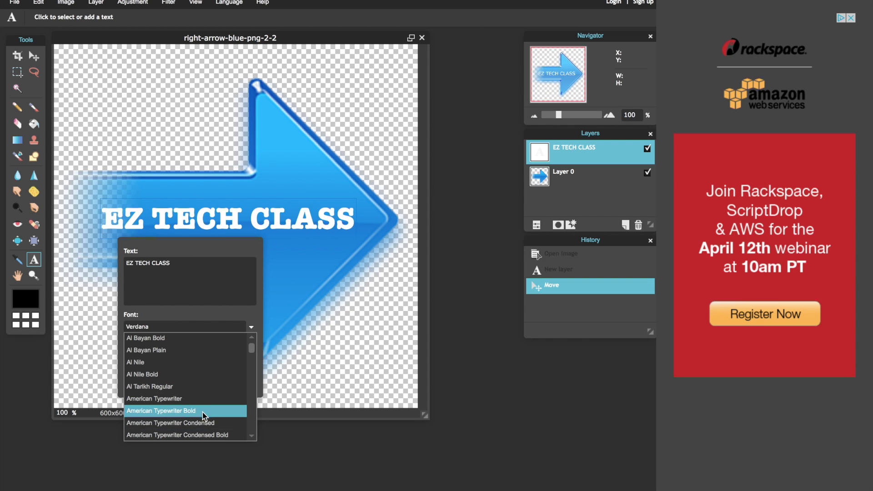
{"action": "scroll", "coordinate": [204, 402], "scroll_direction": "down", "scroll_amount": 15}
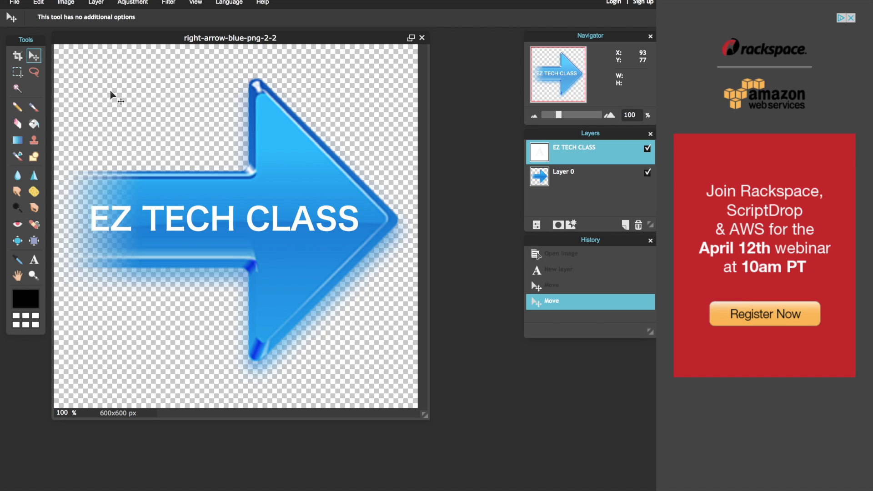
Save the labelled arrow as the transparent PNG sidebar_menu_OK in the Downloads folder
{"action": "left_click", "coordinate": [18, 4]}
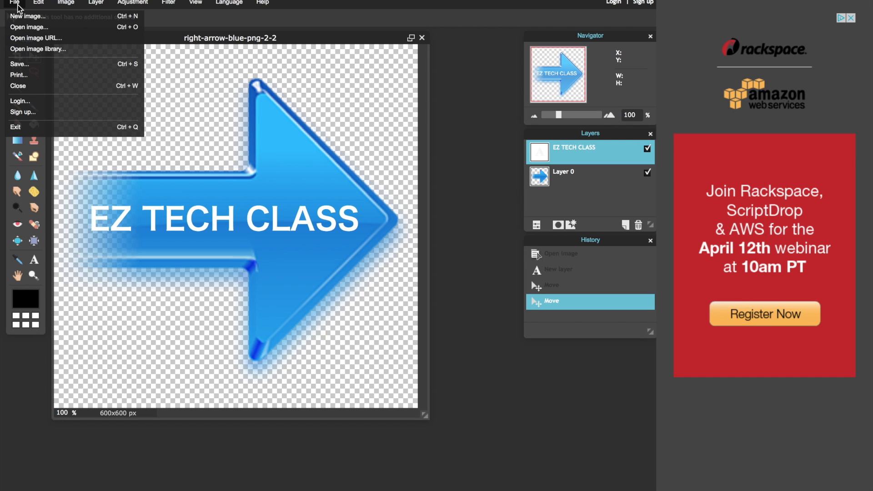
{"action": "left_click", "coordinate": [20, 63]}
{"action": "type", "text": "sidebar_menu_OK"}
{"action": "left_click", "coordinate": [488, 347]}
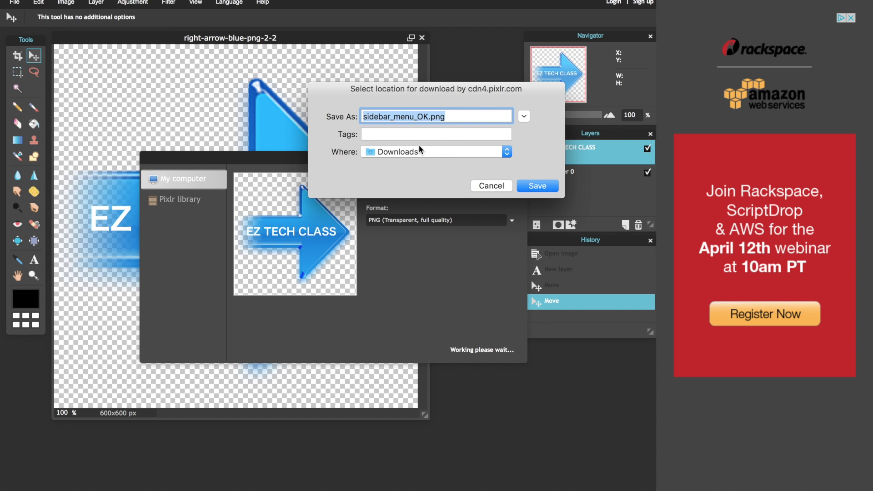
{"action": "left_click", "coordinate": [537, 186]}
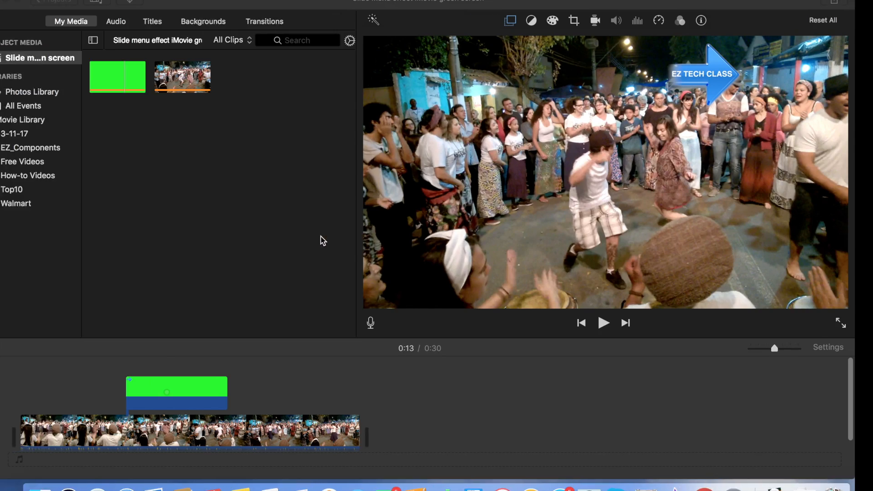
Switch to Keynote and create a new standard presentation with the White theme
{"action": "left_click", "coordinate": [472, 475]}
{"action": "left_click", "coordinate": [278, 303]}
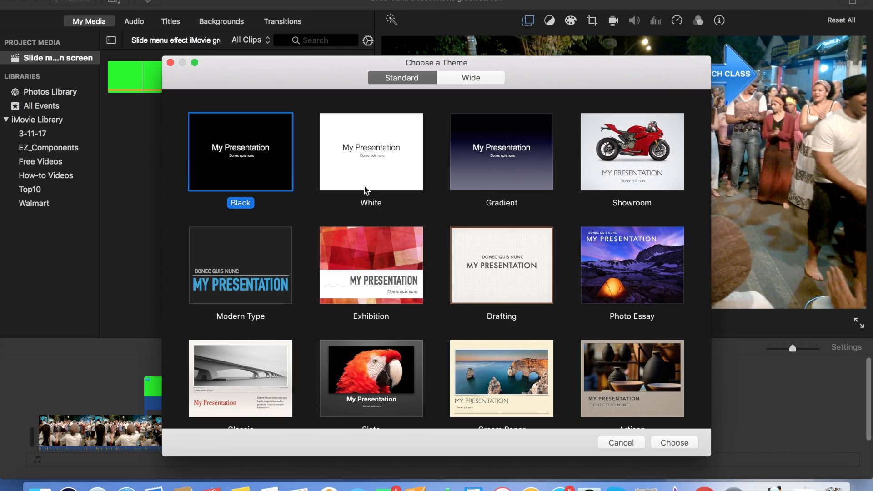
{"action": "left_click", "coordinate": [370, 162]}
{"action": "left_click", "coordinate": [370, 161]}
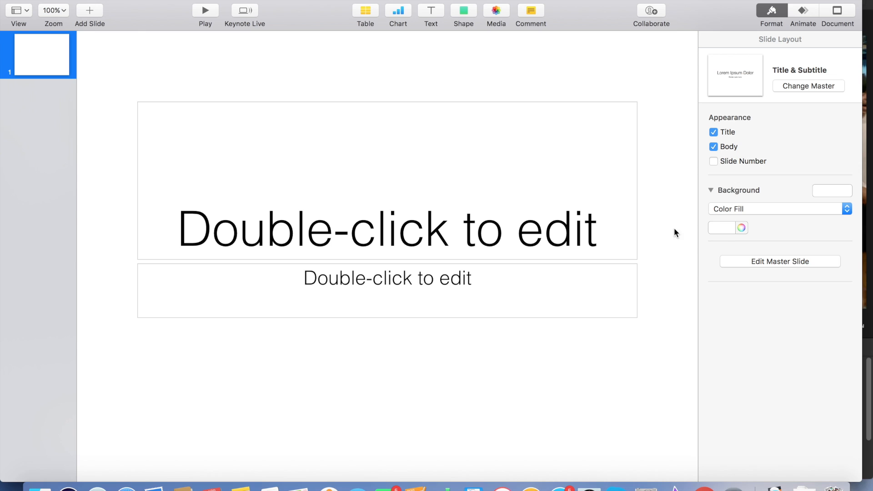
Fill the slide background with Green from the Apple color palette
{"action": "left_click", "coordinate": [742, 227]}
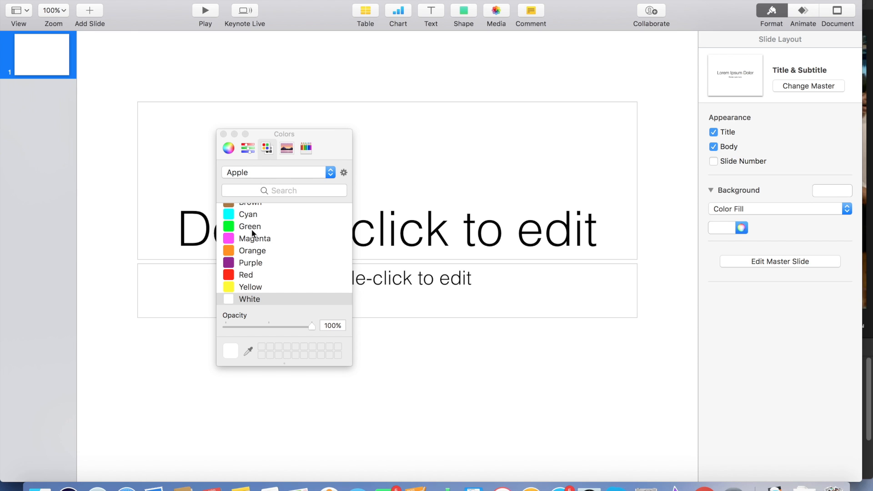
{"action": "left_click", "coordinate": [266, 224]}
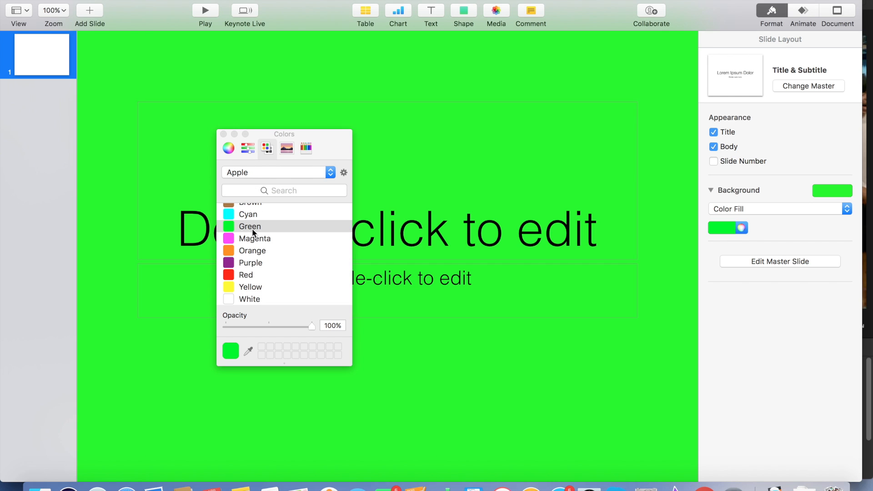
{"action": "left_click", "coordinate": [223, 134]}
Delete the title and subtitle placeholders from the slide
{"action": "left_click", "coordinate": [489, 195]}
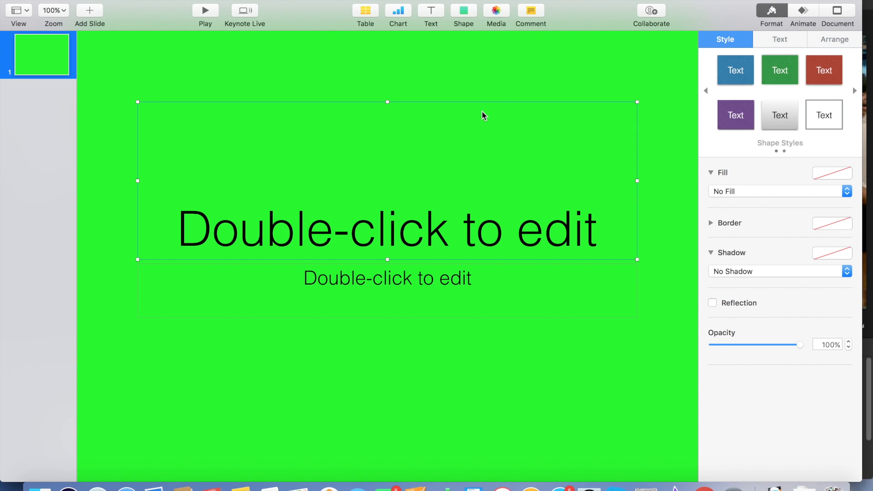
{"action": "key", "text": "Delete"}
{"action": "left_click", "coordinate": [419, 277]}
{"action": "key", "text": "Delete"}
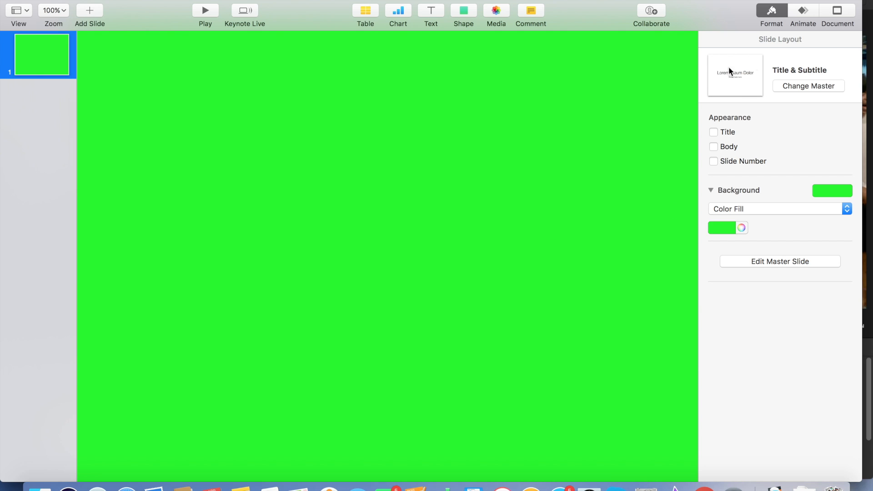
Set the presentation's slide size to Widescreen (16:9)
{"action": "left_click", "coordinate": [838, 17]}
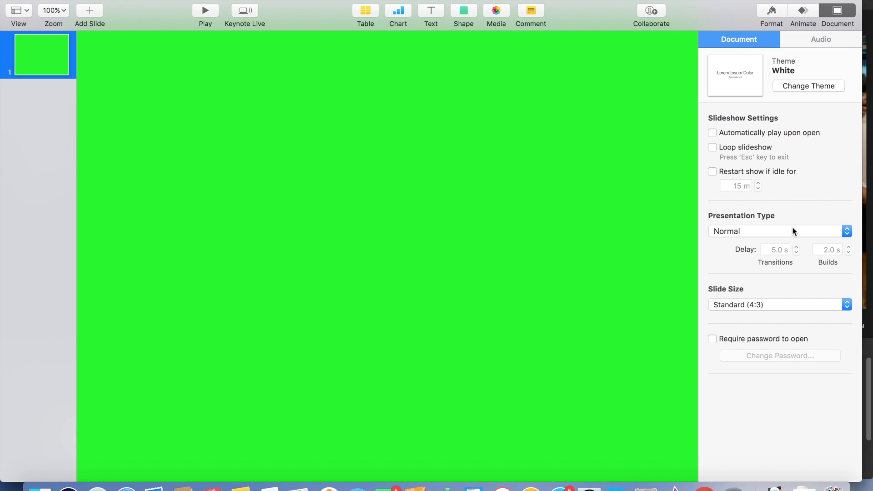
{"action": "left_click", "coordinate": [841, 306]}
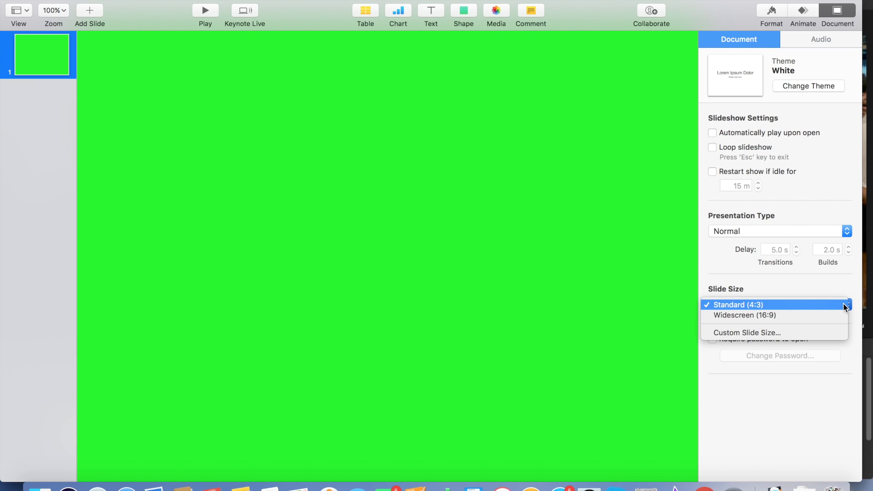
{"action": "left_click", "coordinate": [790, 313]}
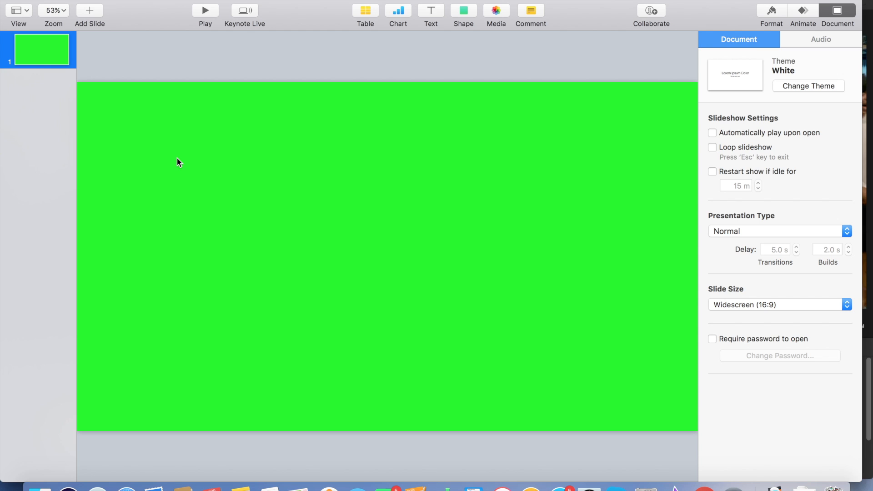
Insert sidebar_menu_OK.png from Downloads and place it at a reduced size in the slide's upper-left corner
{"action": "left_click", "coordinate": [808, 488]}
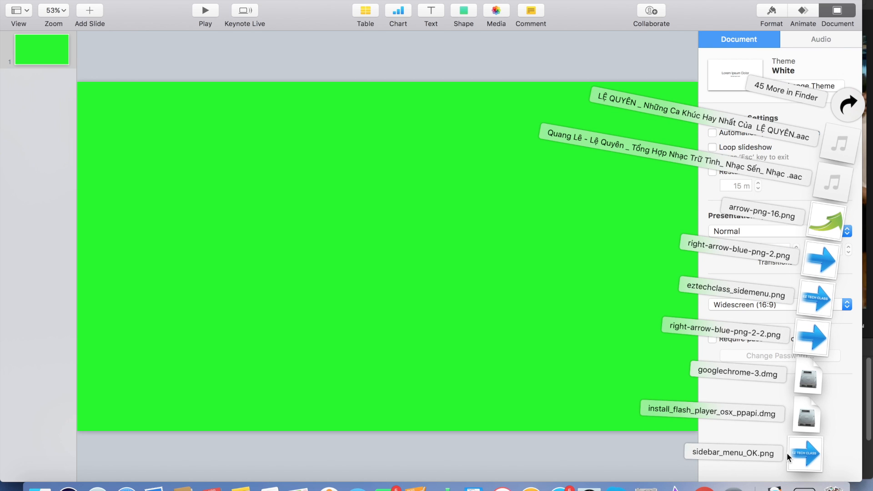
{"action": "left_click_drag", "start_coordinate": [809, 456], "coordinate": [217, 192]}
{"action": "left_click_drag", "start_coordinate": [281, 278], "coordinate": [173, 192]}
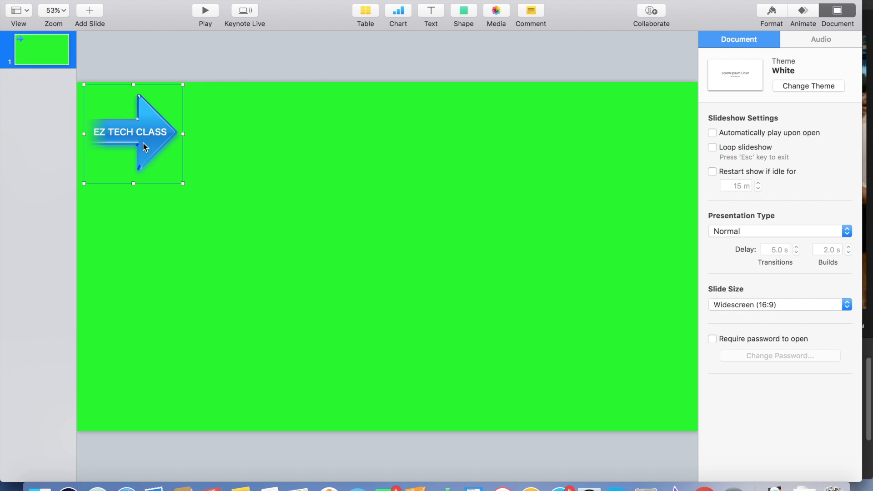
Add the Move In build-in effect to the arrow image
{"action": "left_click", "coordinate": [803, 22]}
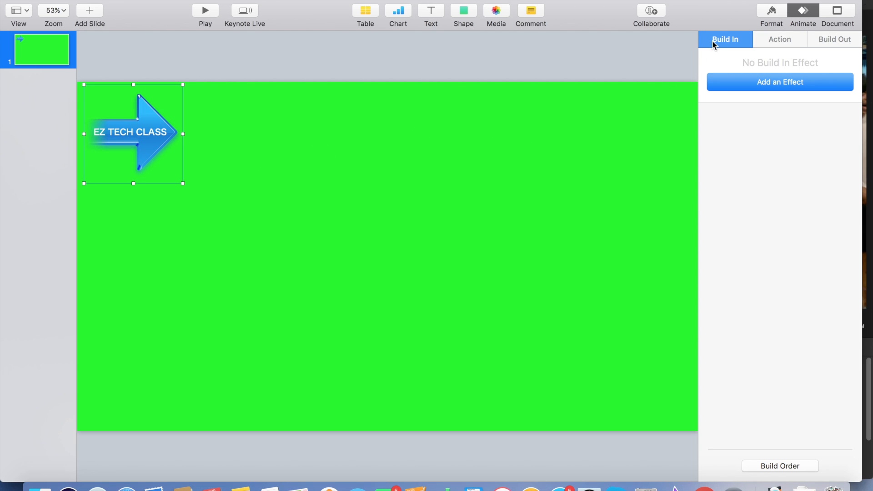
{"action": "left_click", "coordinate": [770, 88]}
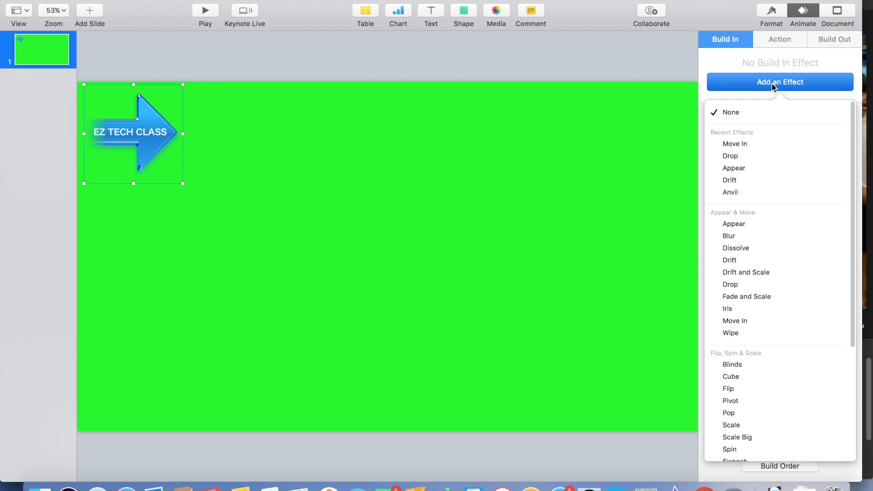
{"action": "left_click", "coordinate": [732, 144]}
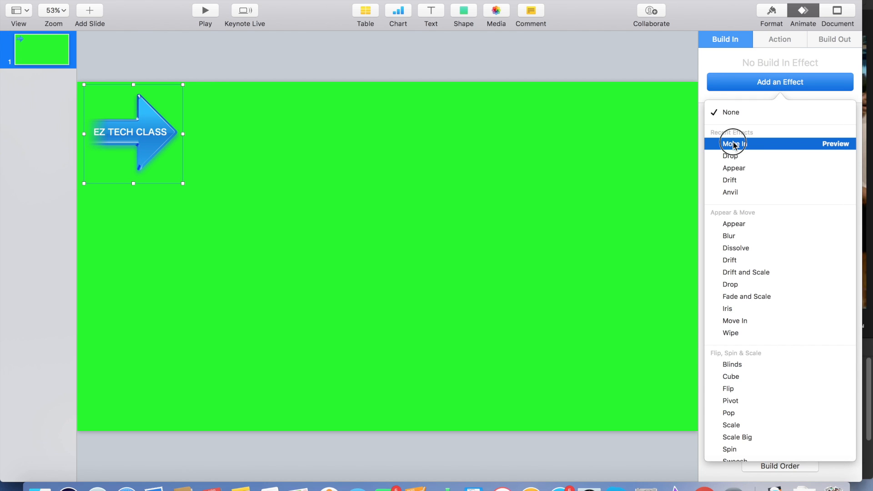
Add a Blink action effect to the arrow image
{"action": "left_click", "coordinate": [777, 39]}
{"action": "left_click", "coordinate": [780, 82]}
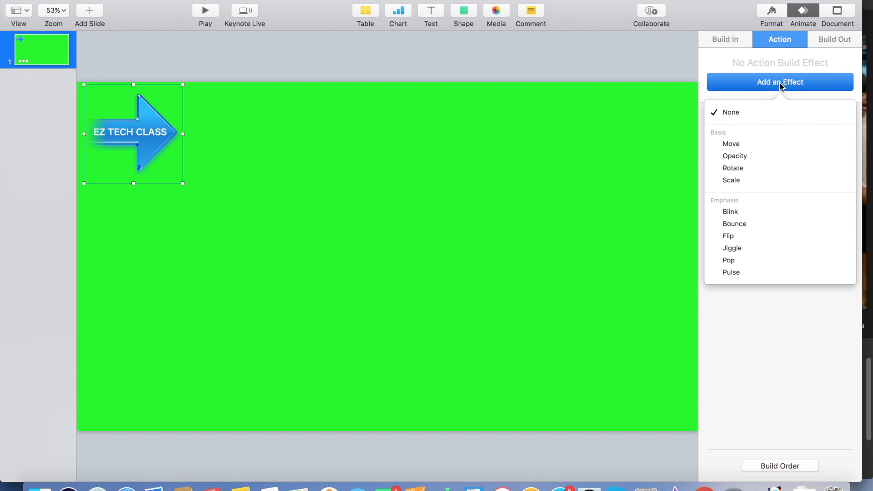
{"action": "left_click", "coordinate": [739, 208]}
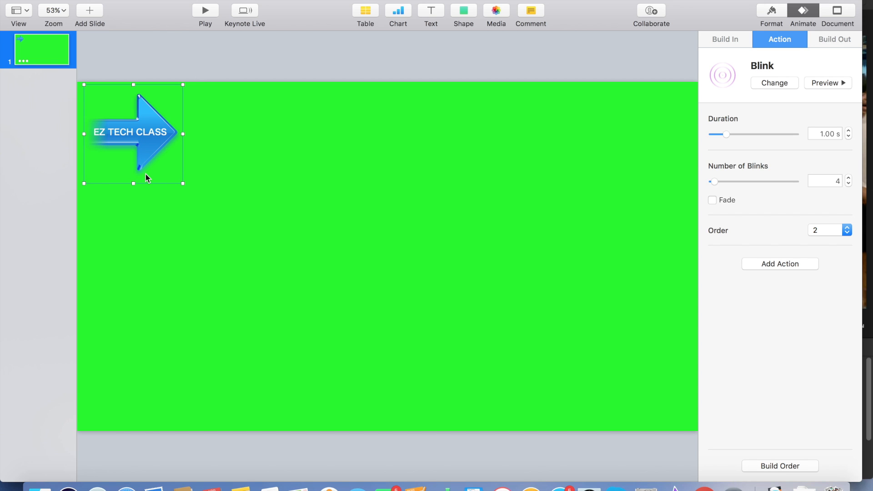
Try the Bounce, Flip and Pop action effects on the arrow image and preview Pop
{"action": "left_click", "coordinate": [778, 83]}
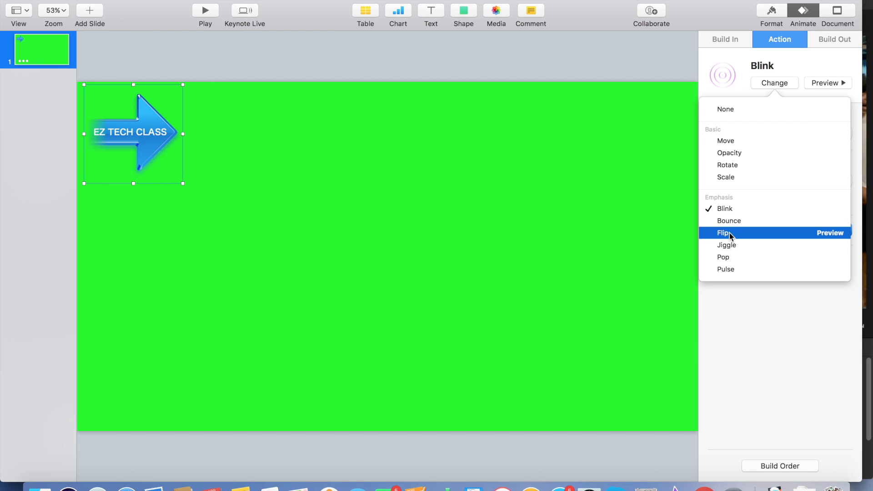
{"action": "left_click", "coordinate": [735, 221]}
{"action": "left_click", "coordinate": [775, 83]}
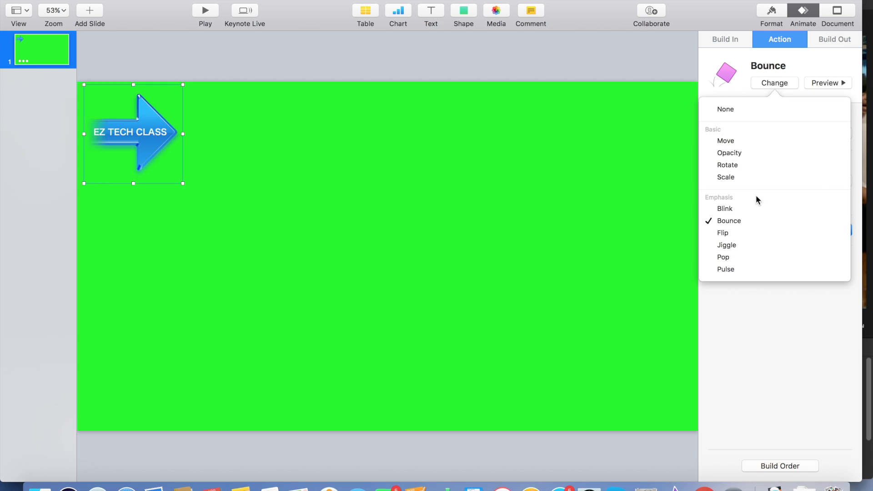
{"action": "left_click", "coordinate": [724, 233]}
{"action": "left_click", "coordinate": [775, 83]}
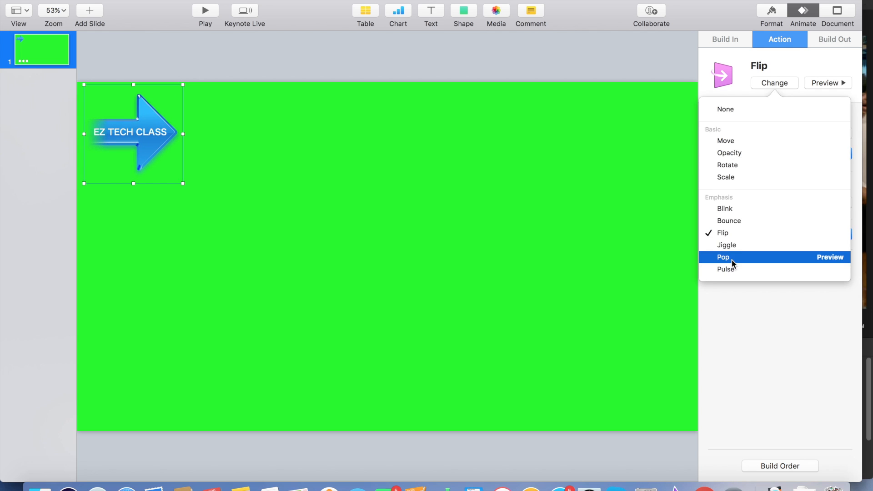
{"action": "left_click", "coordinate": [732, 258]}
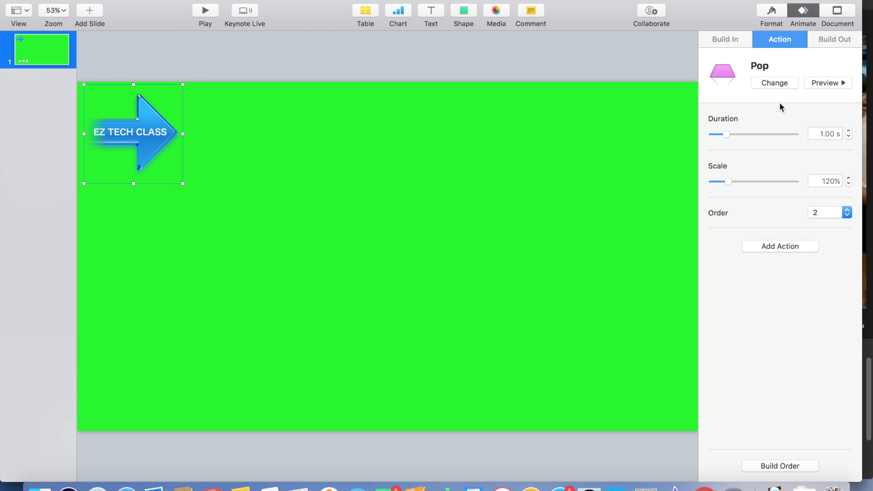
{"action": "left_click", "coordinate": [822, 85]}
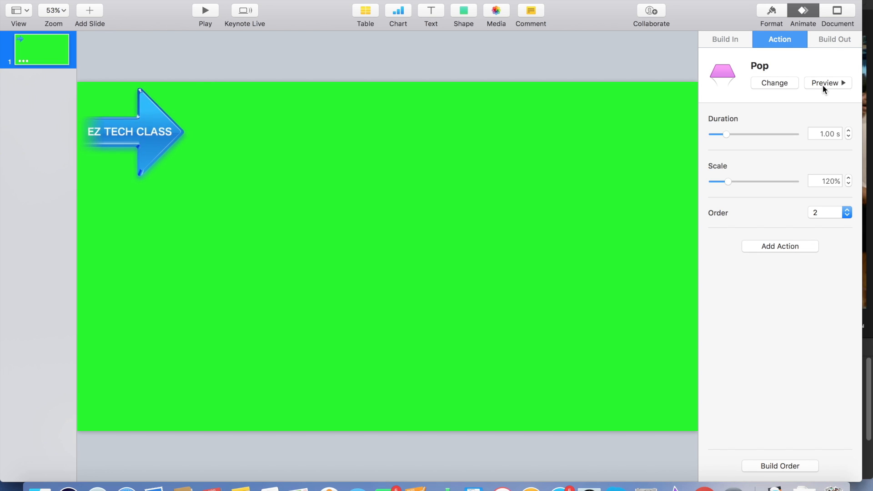
Switch the arrow's action effect to Blink, increase the number of blinks and preview the animation
{"action": "left_click", "coordinate": [779, 83]}
{"action": "left_click", "coordinate": [725, 208]}
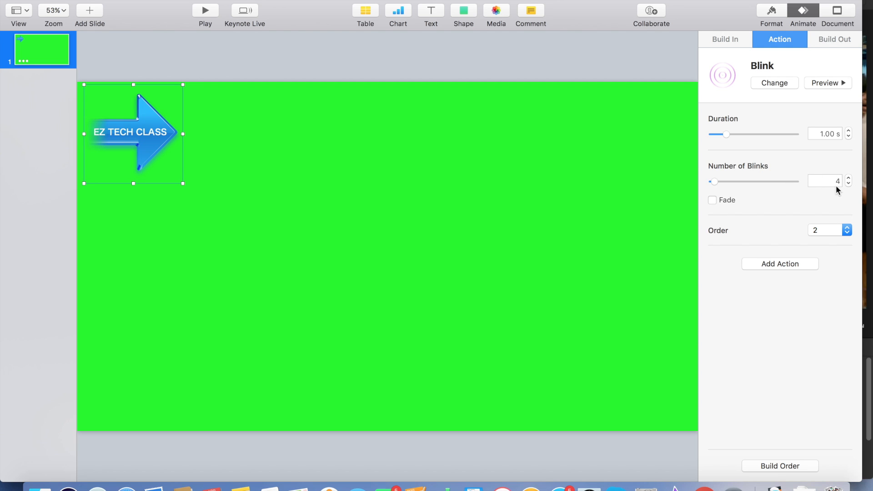
{"action": "left_click", "coordinate": [848, 179]}
{"action": "left_click", "coordinate": [849, 179]}
{"action": "left_click", "coordinate": [849, 178]}
{"action": "left_click", "coordinate": [824, 83]}
{"action": "left_click", "coordinate": [816, 84]}
Add the Move Out build-out effect to the arrow image
{"action": "left_click", "coordinate": [832, 39]}
{"action": "left_click", "coordinate": [776, 81]}
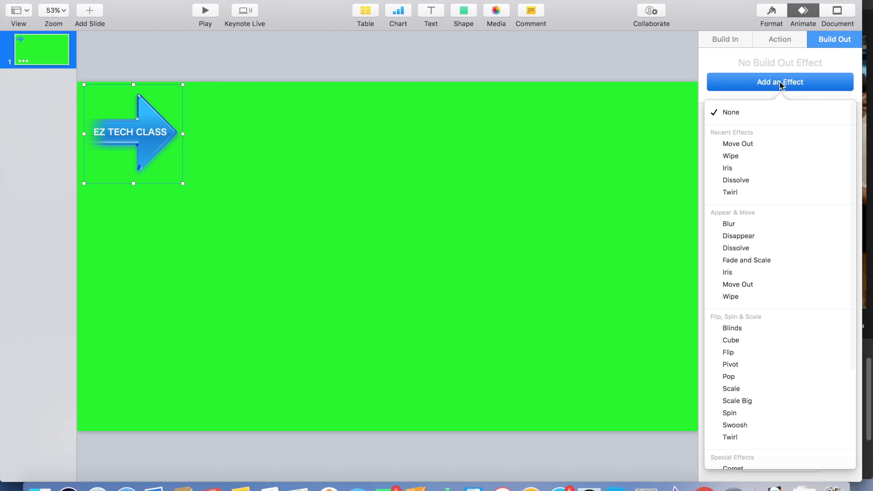
{"action": "left_click", "coordinate": [756, 144]}
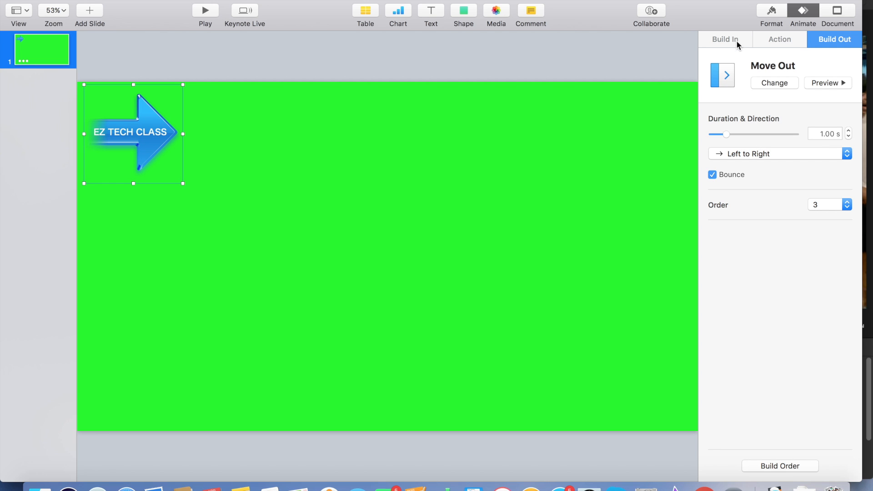
Try the Lens Flare build-out effect on the arrow and switch back to Move Out
{"action": "left_click", "coordinate": [787, 85]}
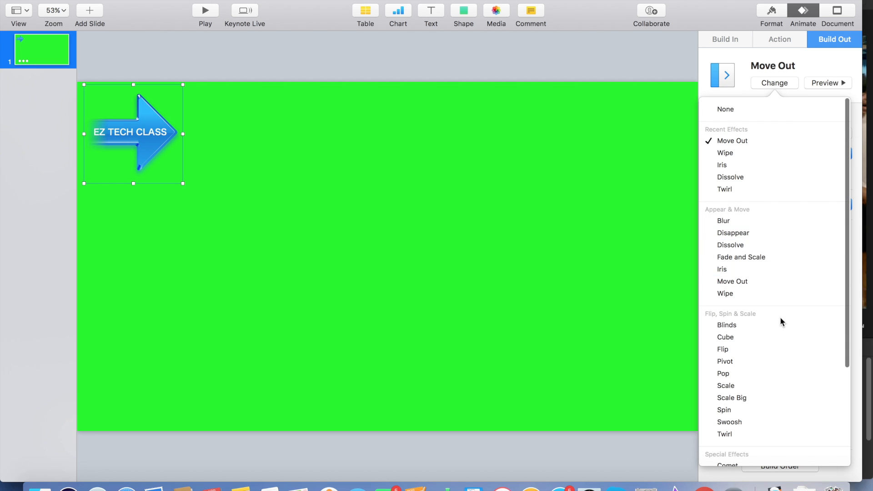
{"action": "scroll", "coordinate": [780, 313], "scroll_direction": "down", "scroll_amount": 3}
{"action": "scroll", "coordinate": [780, 326], "scroll_direction": "up", "scroll_amount": 1}
{"action": "left_click", "coordinate": [741, 152]}
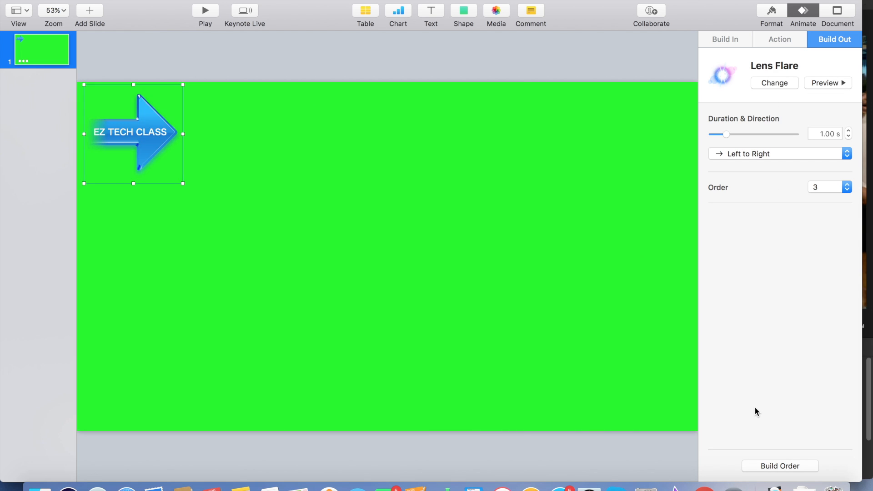
{"action": "left_click", "coordinate": [778, 86]}
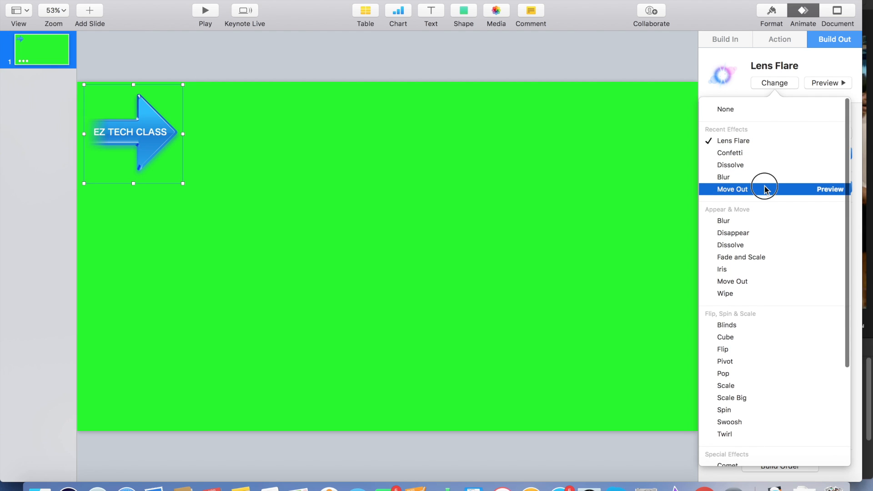
{"action": "left_click", "coordinate": [765, 188]}
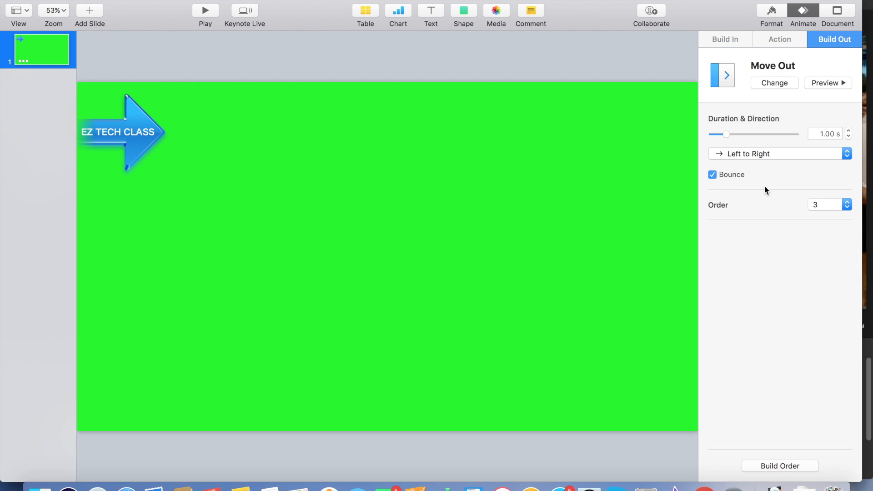
Try the Right to Left and Bottom Left to Top Right directions for the Move Out effect and preview them
{"action": "left_click", "coordinate": [785, 157]}
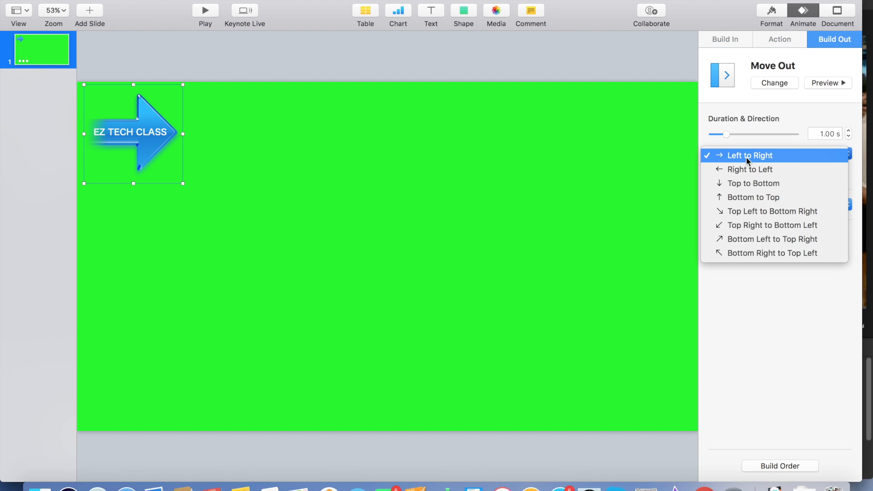
{"action": "left_click", "coordinate": [766, 169]}
{"action": "left_click", "coordinate": [824, 83]}
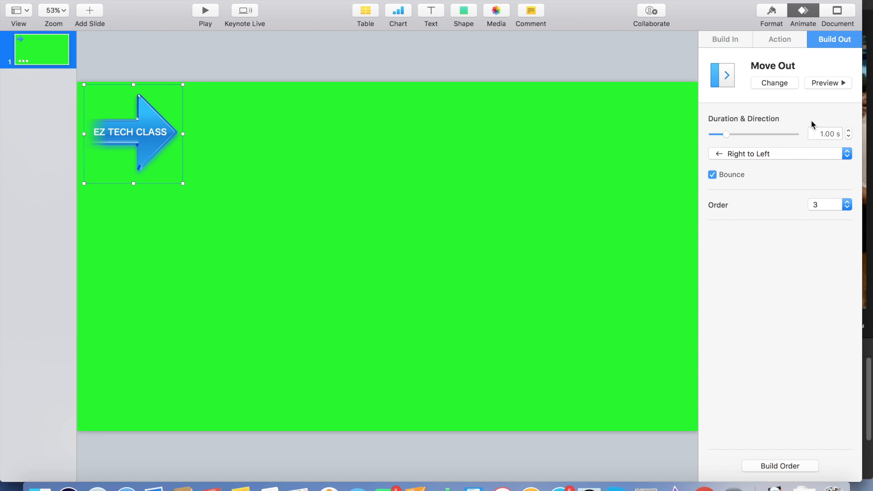
{"action": "left_click", "coordinate": [736, 154]}
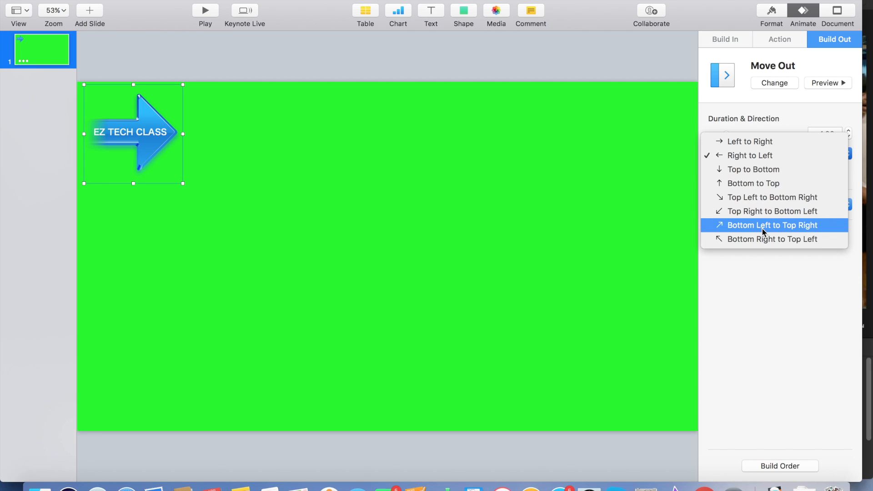
{"action": "left_click", "coordinate": [762, 227]}
{"action": "left_click", "coordinate": [823, 84]}
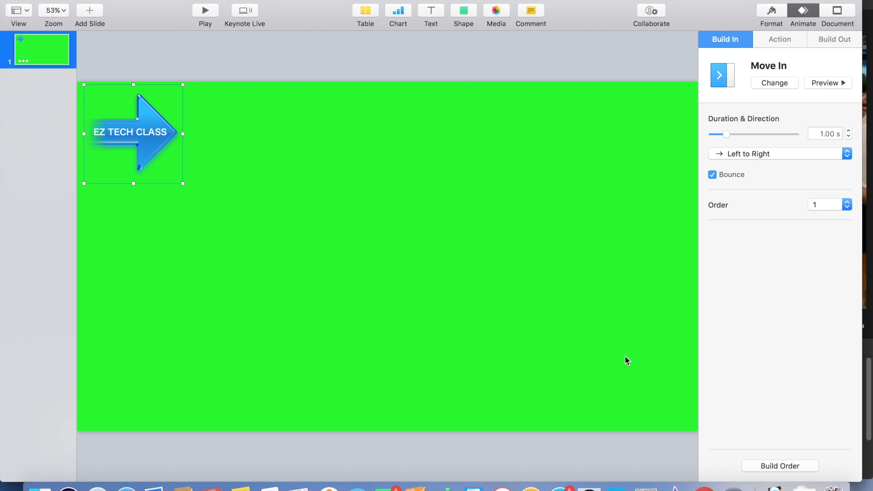
Set the Move In, Blink and Move Out builds to run in sequence, with Move Out starting After Build 2, and play the slide
{"action": "left_click", "coordinate": [775, 466]}
{"action": "left_click", "coordinate": [421, 179]}
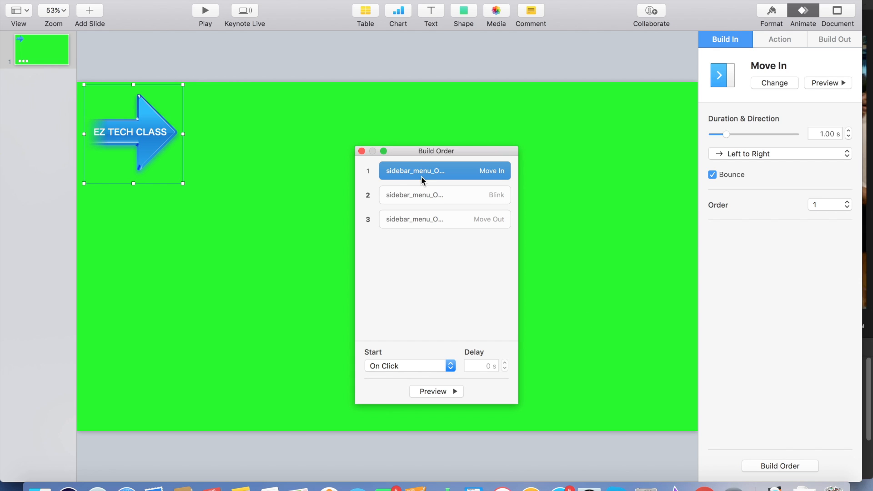
{"action": "left_click", "coordinate": [449, 366]}
{"action": "left_click", "coordinate": [429, 376]}
{"action": "left_click", "coordinate": [448, 199]}
{"action": "left_click", "coordinate": [449, 366]}
{"action": "left_click", "coordinate": [422, 376]}
{"action": "left_click", "coordinate": [439, 214]}
{"action": "left_click", "coordinate": [423, 365]}
{"action": "left_click", "coordinate": [424, 376]}
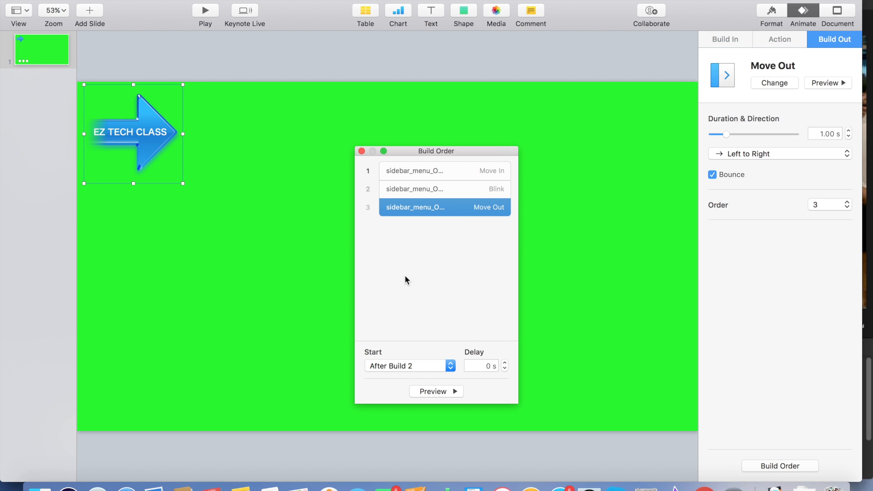
{"action": "left_click", "coordinate": [362, 151]}
{"action": "left_click", "coordinate": [205, 19]}
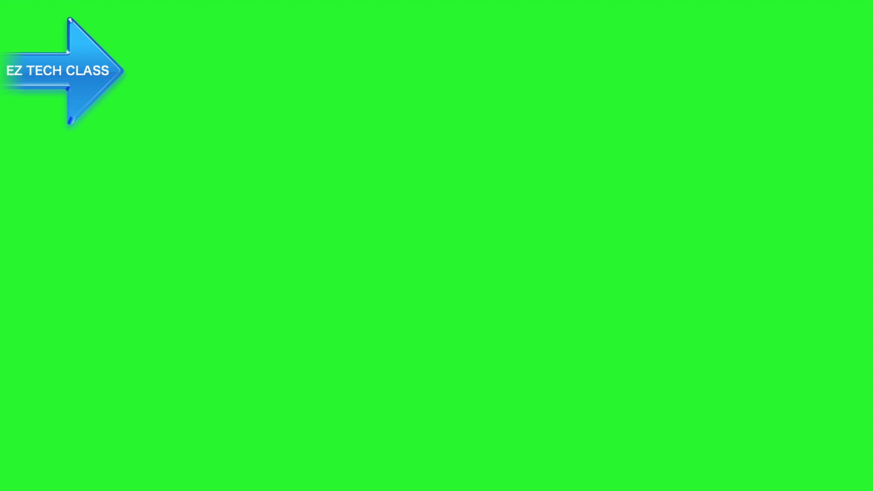
{"action": "key", "text": "Escape"}
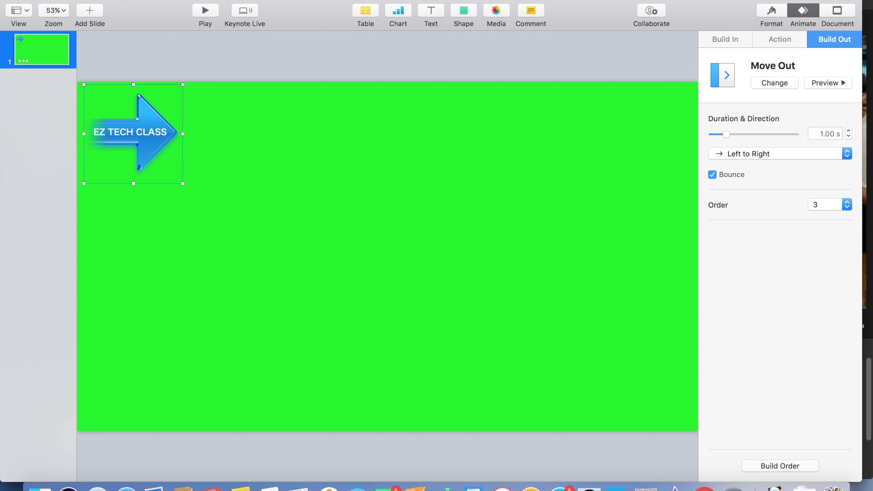
Set up a self-playing QuickTime export of the presentation and choose the movie format
{"action": "left_click", "coordinate": [82, 1]}
{"action": "mouse_move", "coordinate": [148, 108]}
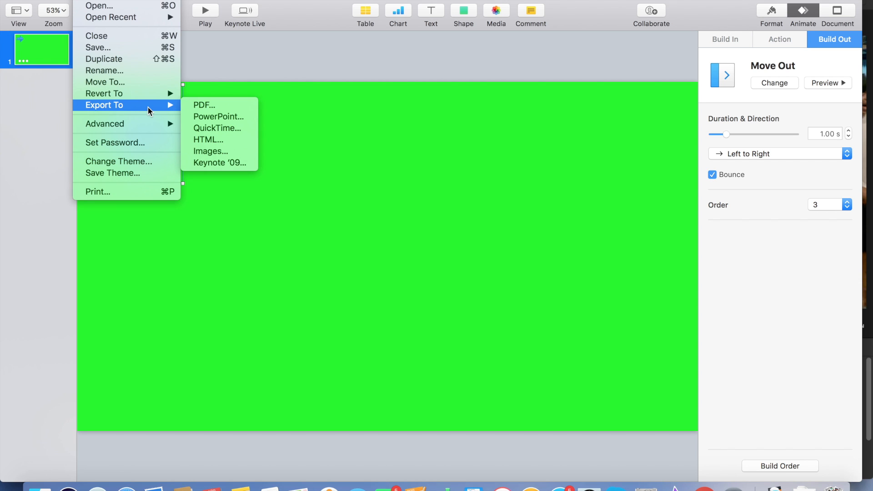
{"action": "left_click", "coordinate": [217, 130]}
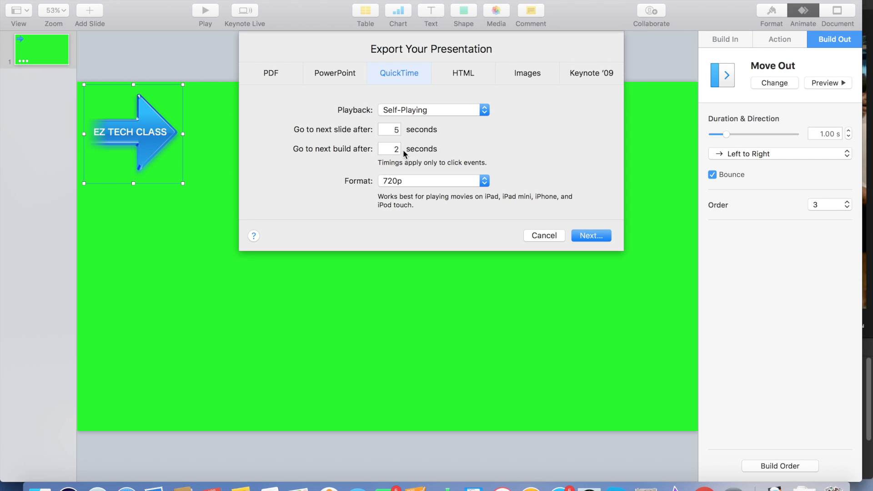
{"action": "double_click", "coordinate": [396, 130]}
{"action": "left_click", "coordinate": [478, 180]}
{"action": "left_click", "coordinate": [450, 192]}
{"action": "left_click", "coordinate": [604, 235]}
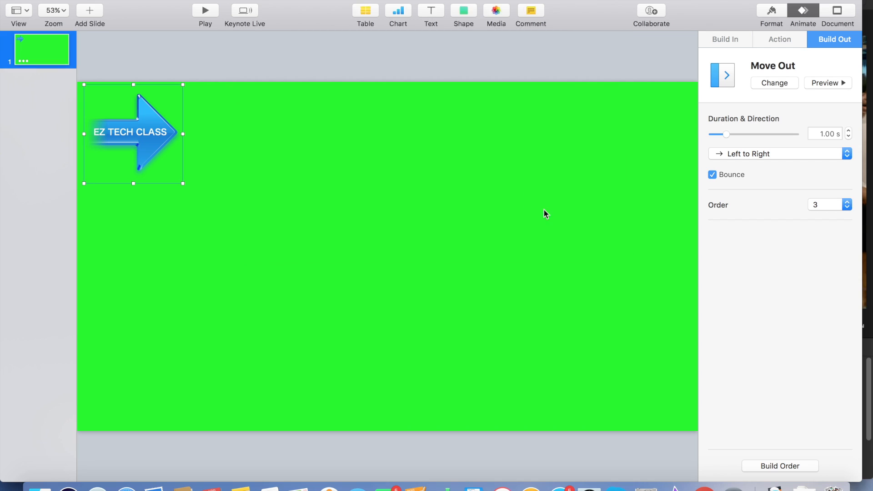
Export the movie as eztechclass_sidebar_OK in the Youtube folder, replacing the existing file
{"action": "type", "text": "eztechclass_sidebar_OK"}
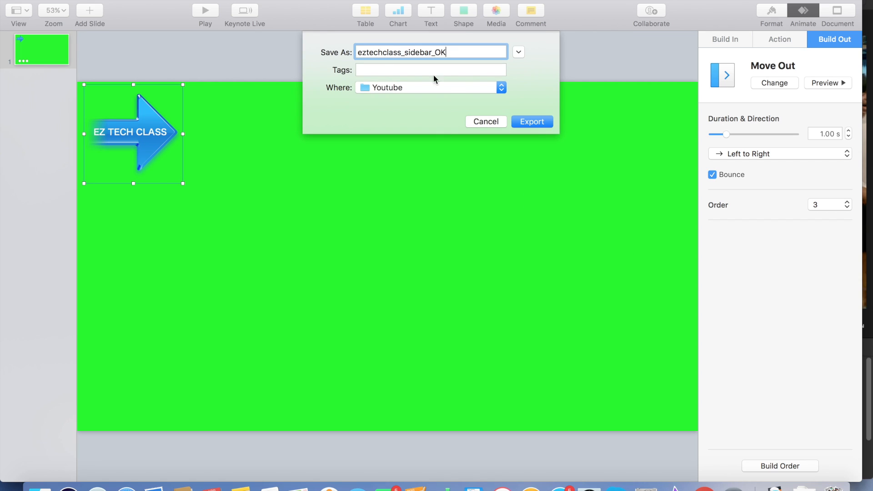
{"action": "left_click", "coordinate": [532, 121]}
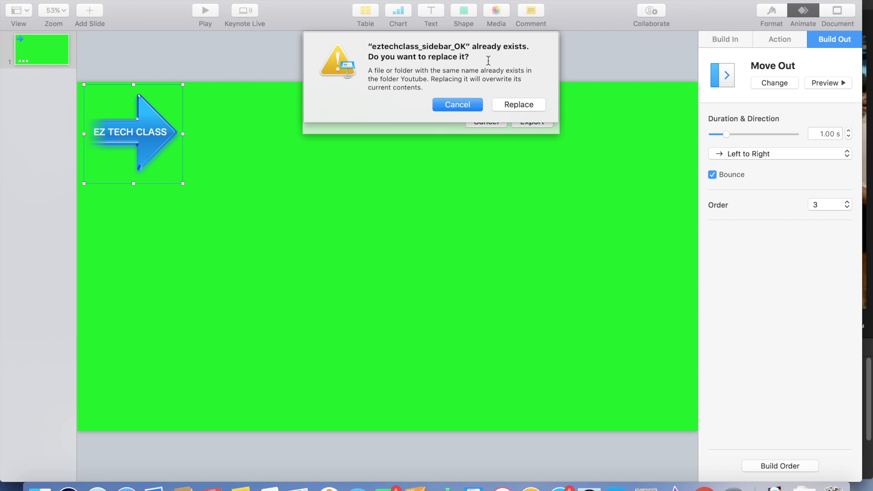
{"action": "left_click", "coordinate": [518, 104]}
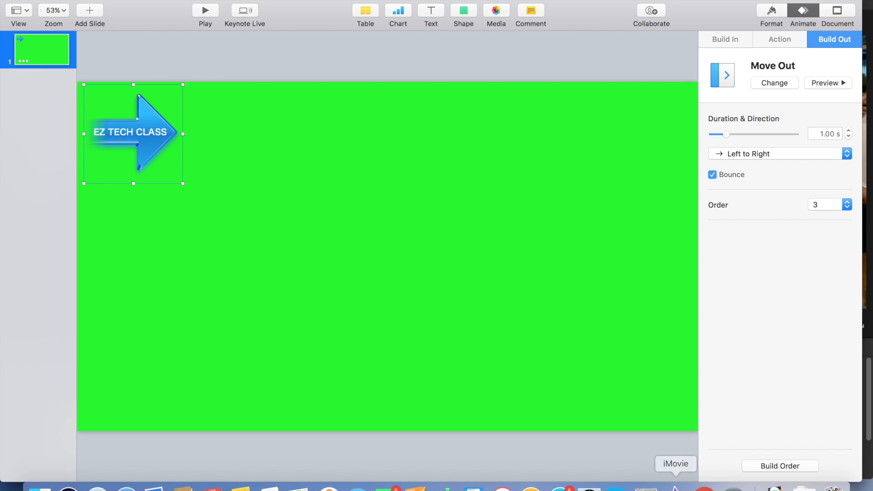
Switch to iMovie and delete the old green-screen clip from the project media
{"action": "left_click", "coordinate": [675, 489]}
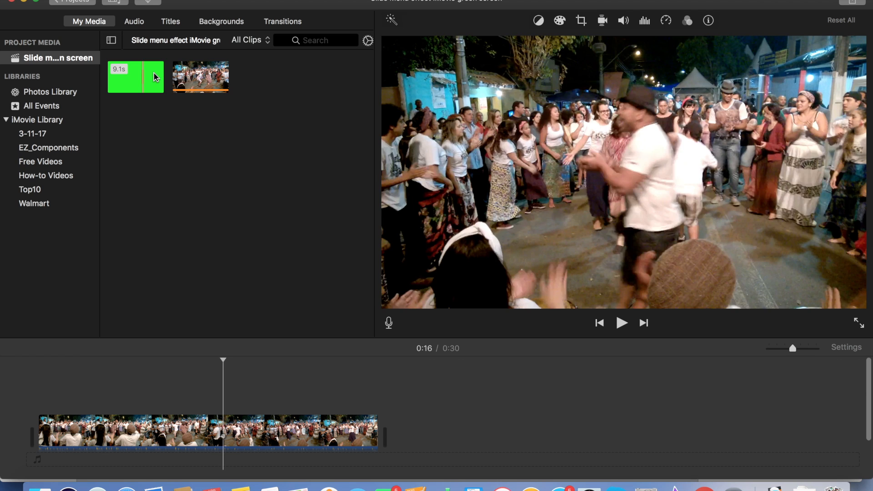
{"action": "right_click", "coordinate": [138, 85]}
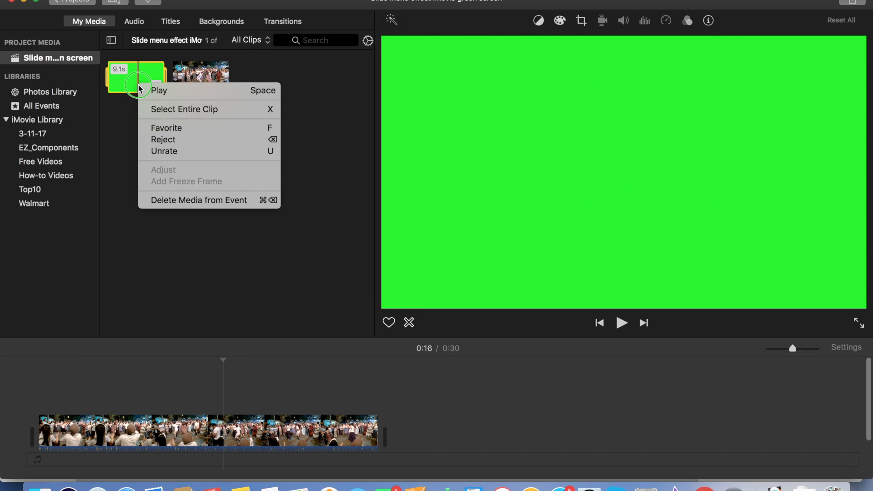
{"action": "left_click", "coordinate": [188, 201]}
{"action": "left_click", "coordinate": [526, 163]}
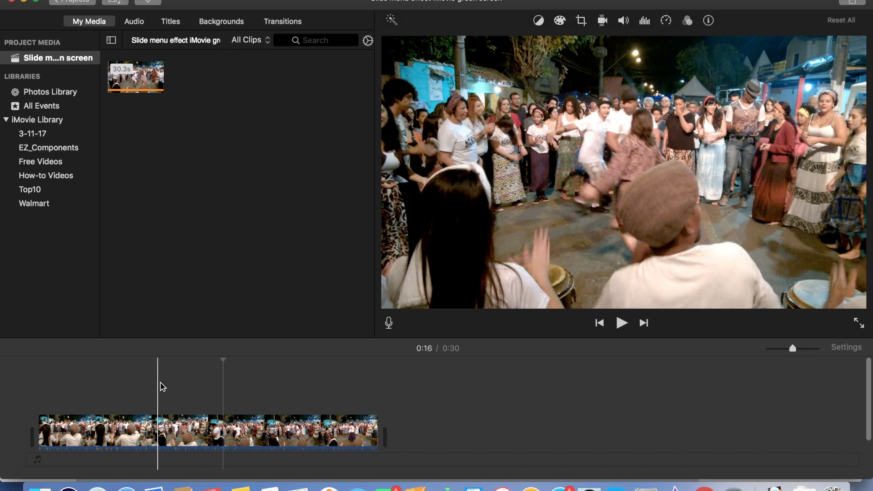
Find eztechclass_sidebar_OK with Spotlight and import the movie into the project media
{"action": "key", "text": "super+space"}
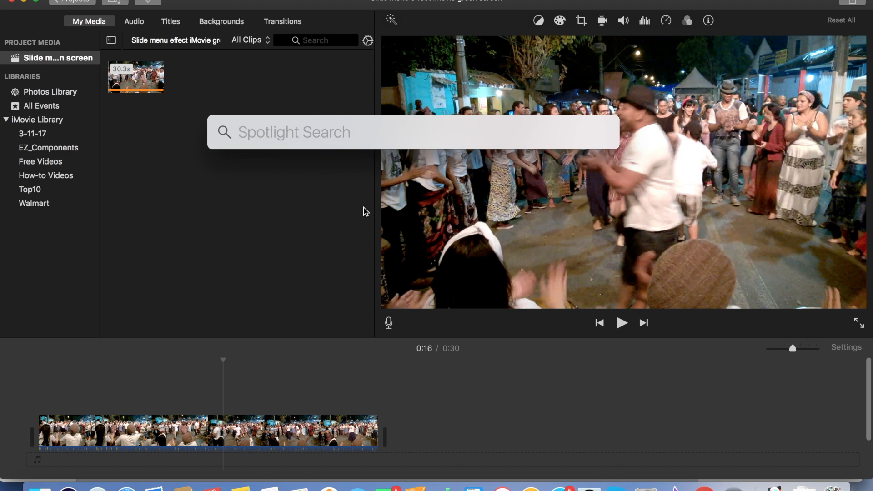
{"action": "type", "text": "eztechclass_sidebar_OK"}
{"action": "left_click_drag", "start_coordinate": [325, 169], "coordinate": [169, 146]}
{"action": "left_click", "coordinate": [160, 129]}
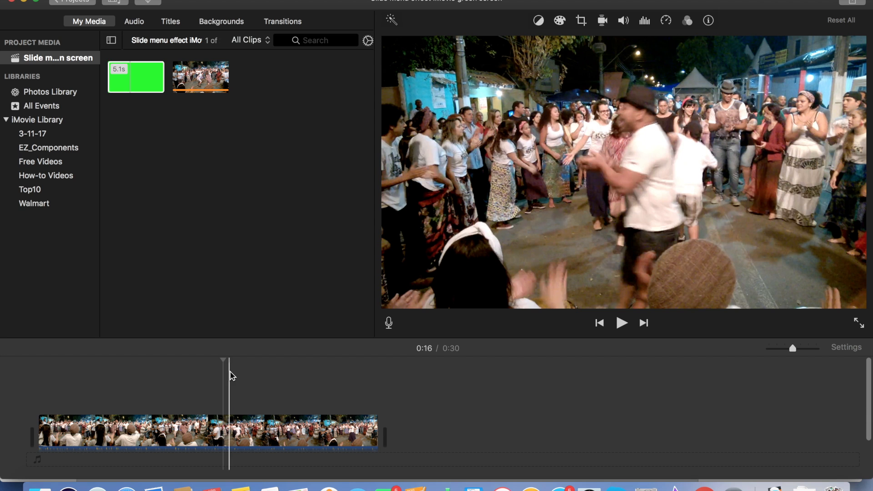
Place the green-screen clip above the main video at about 0:16 and set its overlay mode to Green/Blue Screen
{"action": "left_click_drag", "start_coordinate": [136, 78], "coordinate": [240, 364]}
{"action": "left_click_drag", "start_coordinate": [275, 392], "coordinate": [263, 392]}
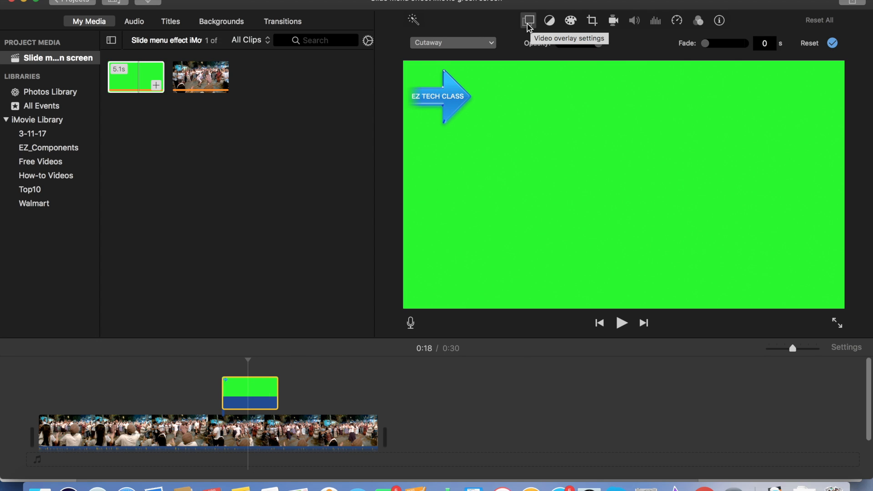
{"action": "left_click", "coordinate": [485, 44]}
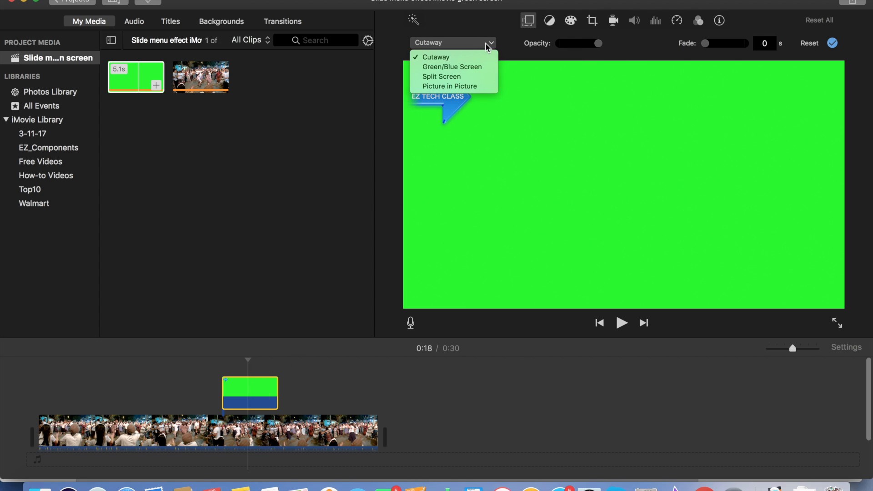
{"action": "left_click", "coordinate": [470, 67]}
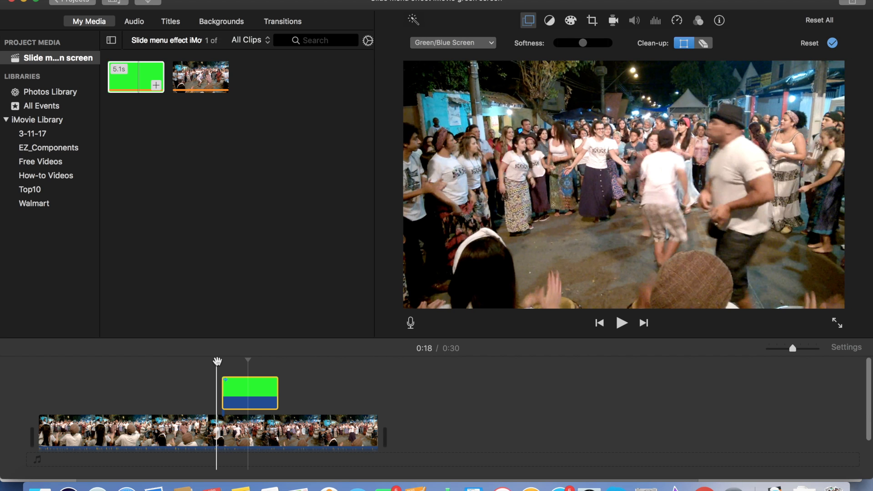
Play the timeline from just before the overlay clip to check the arrow's slide-in animation
{"action": "left_click", "coordinate": [217, 361]}
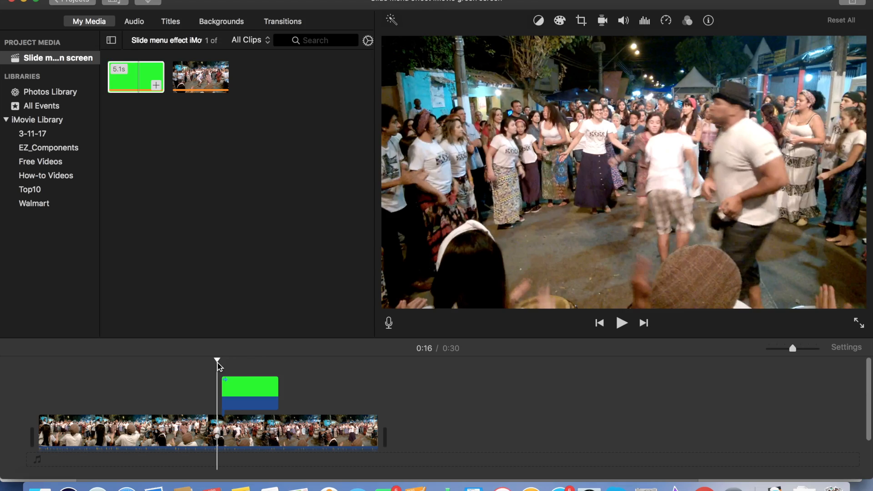
{"action": "key", "text": "space"}
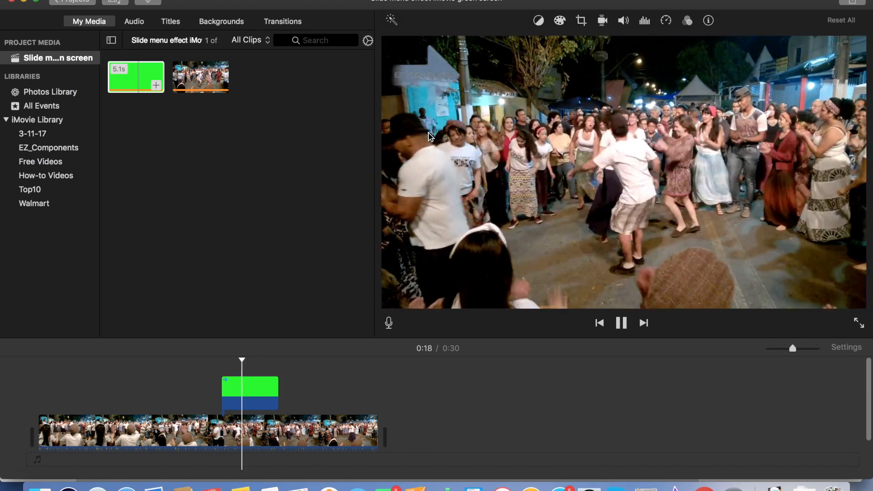
{"action": "left_click", "coordinate": [221, 366]}
{"action": "key", "text": "space"}
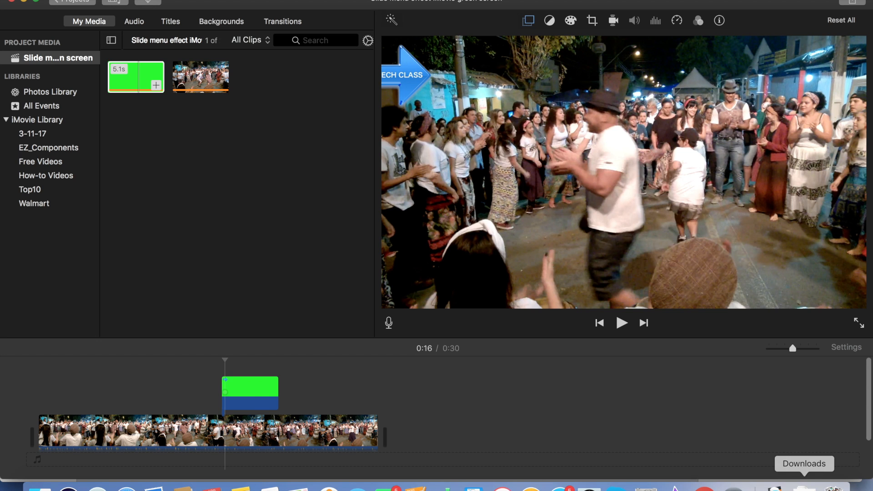
{"action": "left_click", "coordinate": [127, 487]}
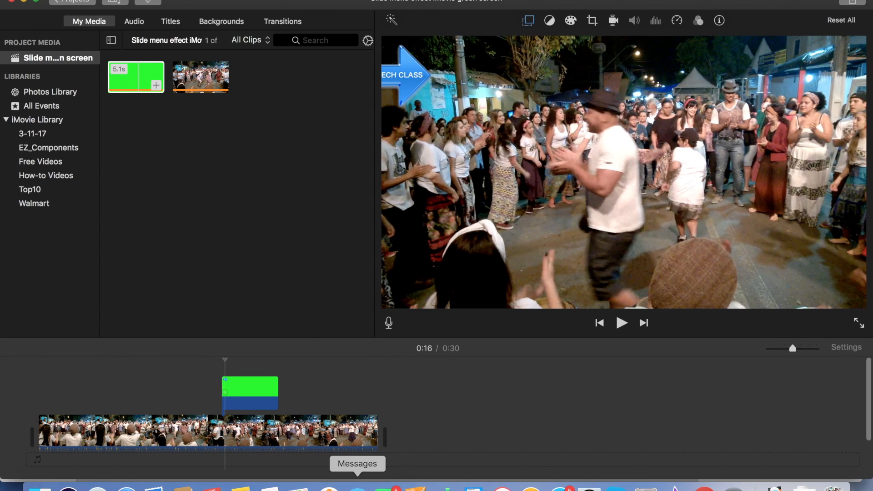
{"action": "left_click", "coordinate": [473, 486]}
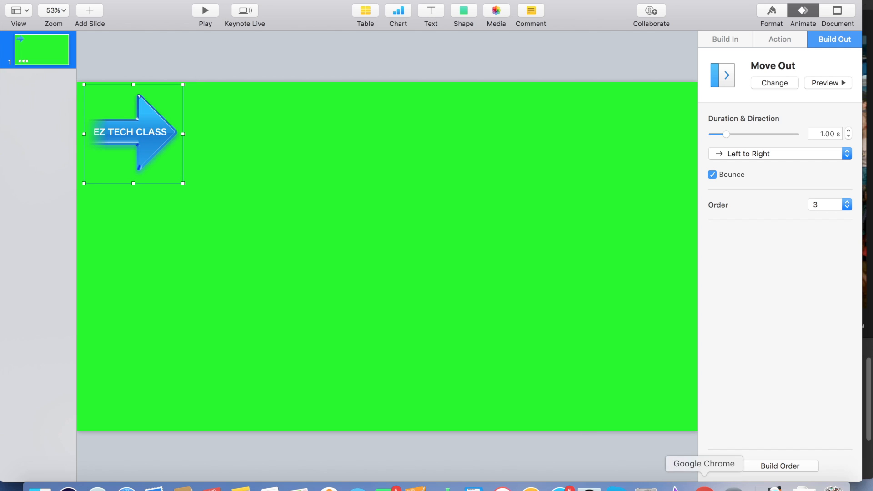
{"action": "left_click", "coordinate": [675, 487]}
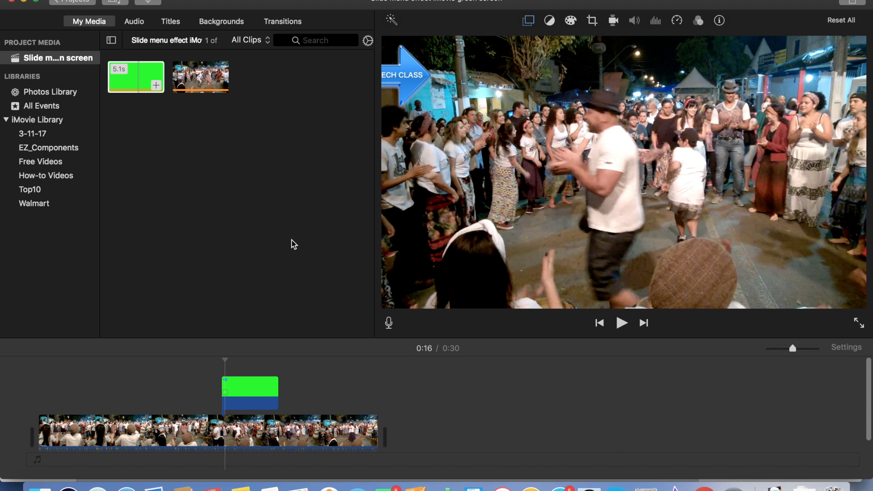